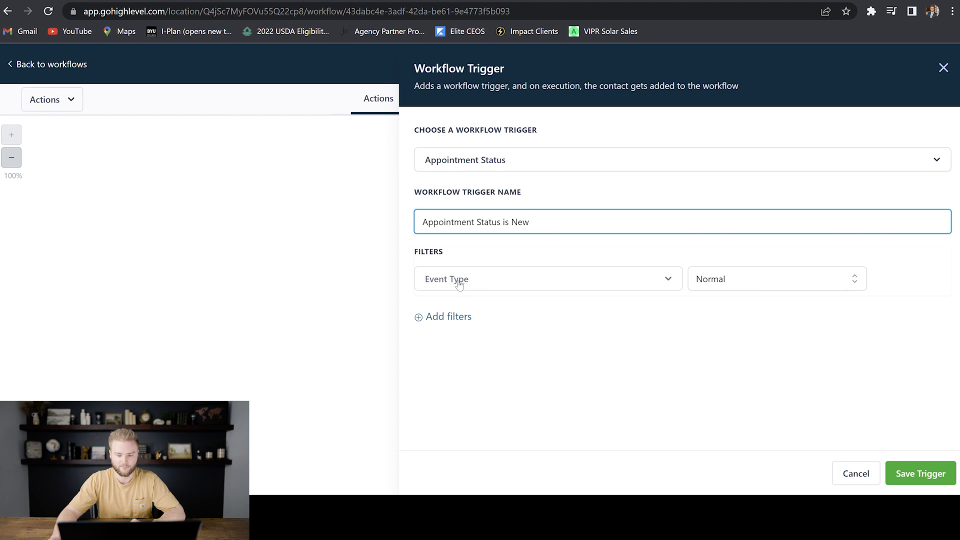
- Set the trigger's event type to Any, filter on appointment status 'new', and save it
{"action": "left_click", "coordinate": [802, 281]}
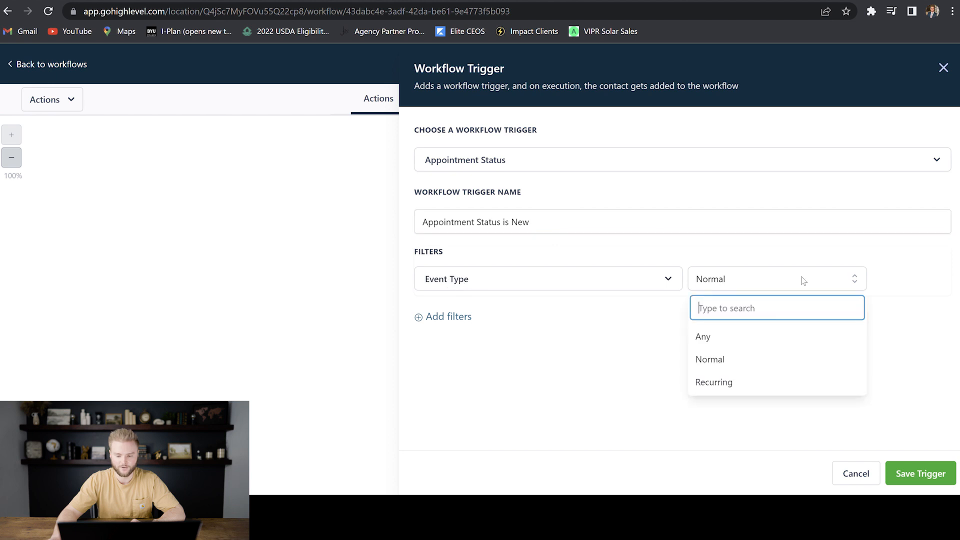
{"action": "left_click", "coordinate": [730, 338]}
{"action": "left_click", "coordinate": [452, 320]}
{"action": "left_click", "coordinate": [524, 322]}
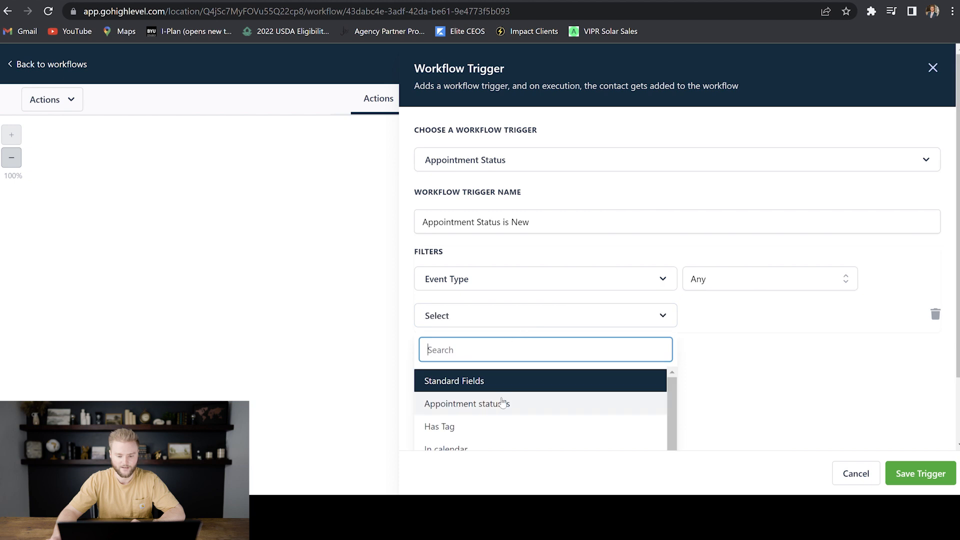
{"action": "left_click", "coordinate": [487, 404]}
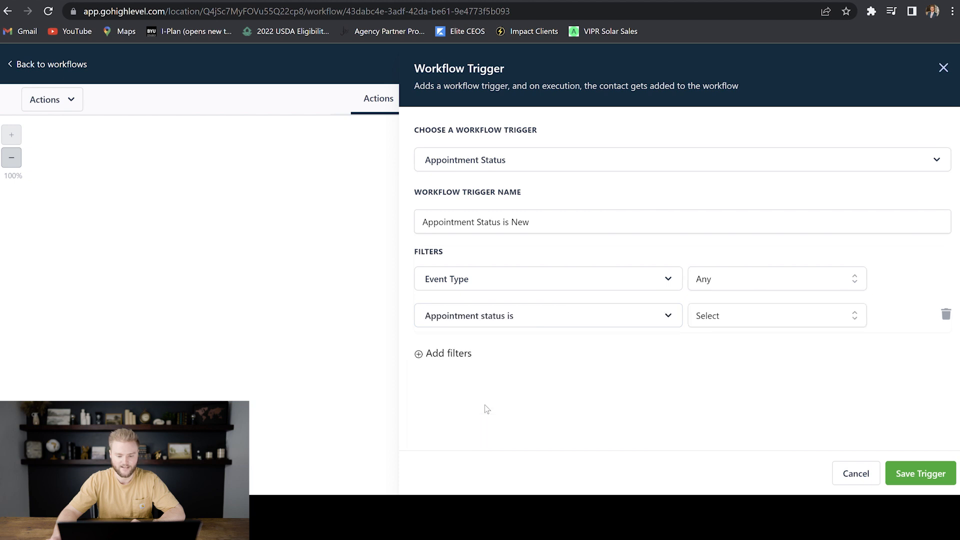
{"action": "left_click", "coordinate": [728, 320]}
{"action": "left_click", "coordinate": [725, 379]}
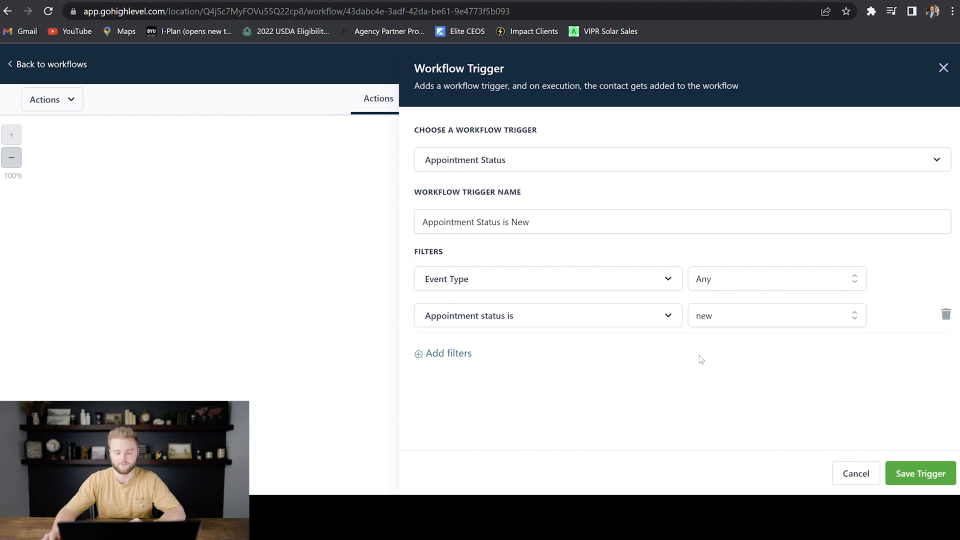
{"action": "left_click", "coordinate": [918, 473]}
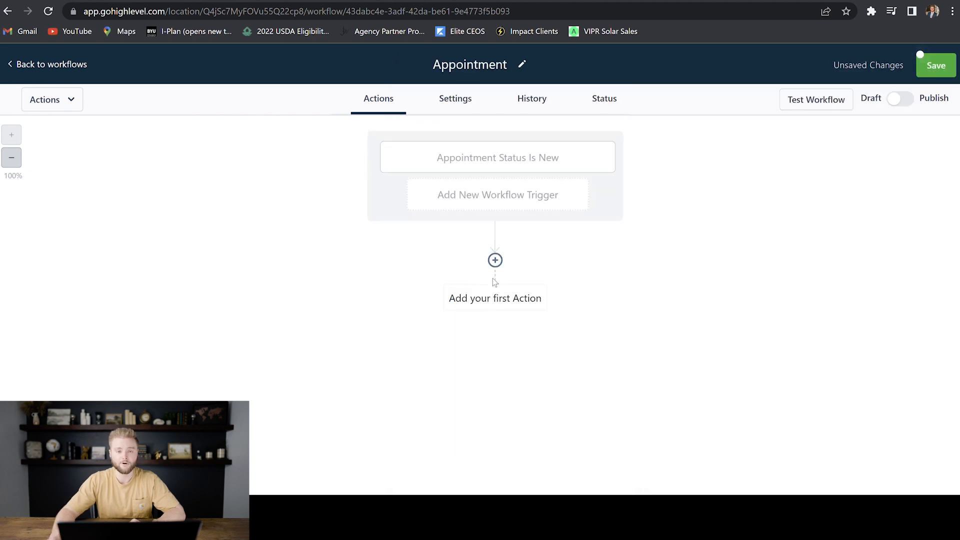
- Add a Create/Update Opportunity action in Business Pipeline at the Appointment Booked stage
{"action": "left_click", "coordinate": [502, 261]}
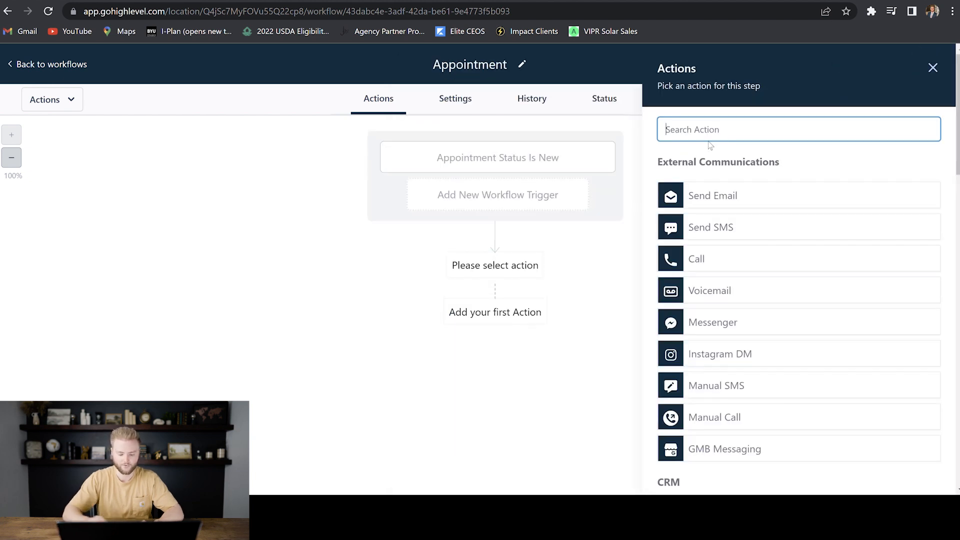
{"action": "type", "text": "updat"}
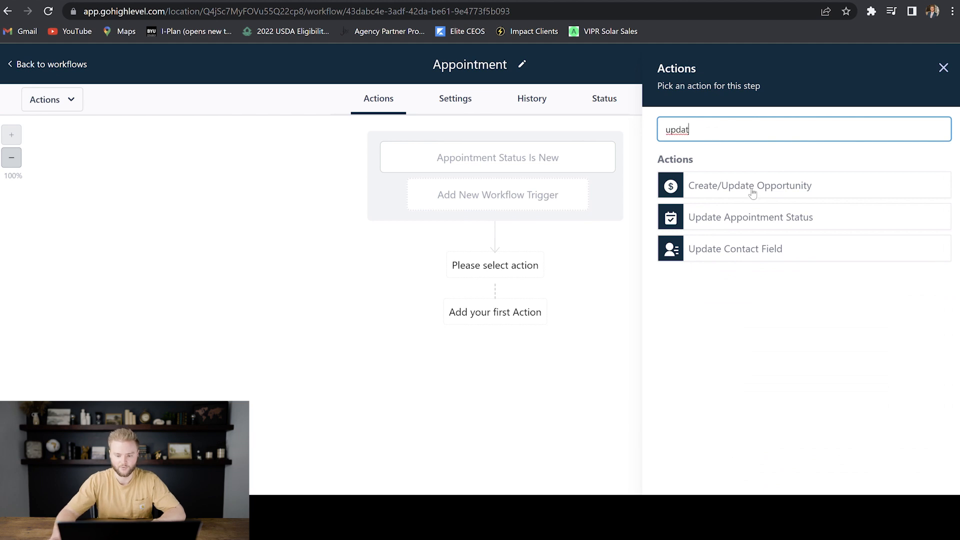
{"action": "left_click", "coordinate": [740, 193]}
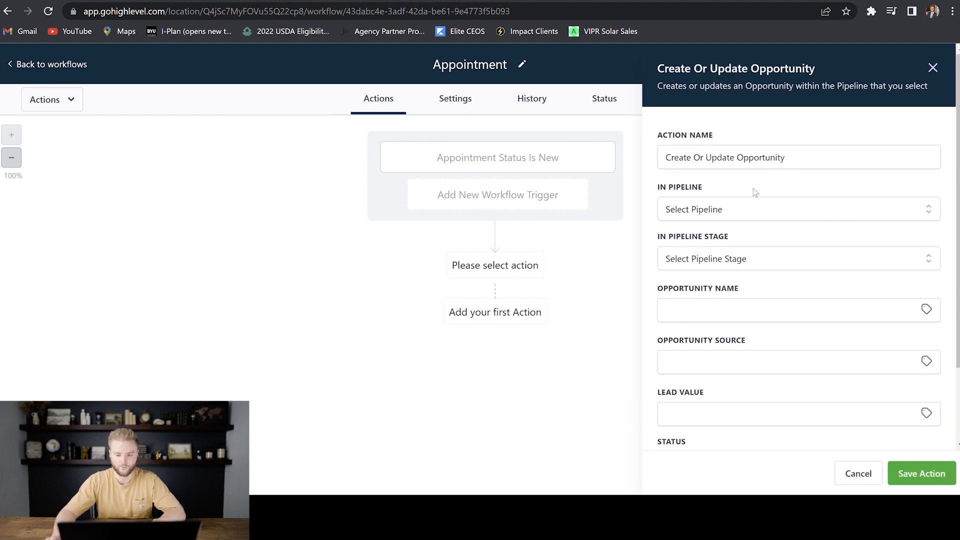
{"action": "left_click", "coordinate": [737, 210]}
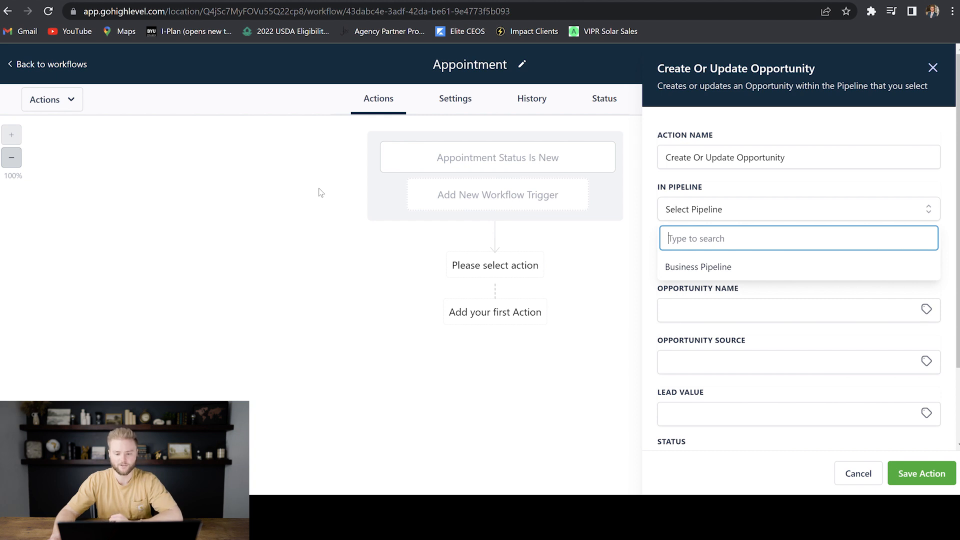
{"action": "left_click", "coordinate": [709, 268]}
{"action": "left_click", "coordinate": [771, 257]}
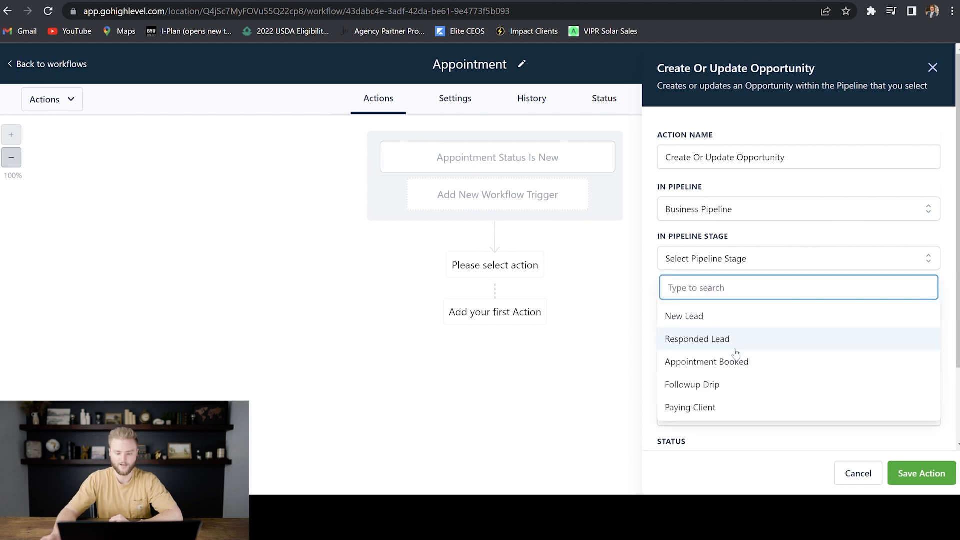
{"action": "left_click", "coordinate": [706, 364]}
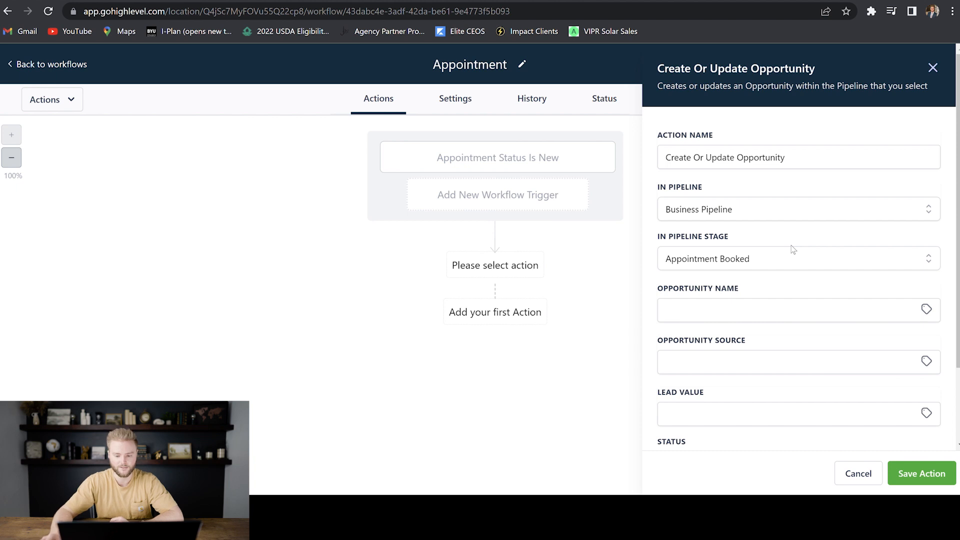
- Set the opportunity name to the contact's full name and its source to the contact's source
{"action": "left_click", "coordinate": [760, 314]}
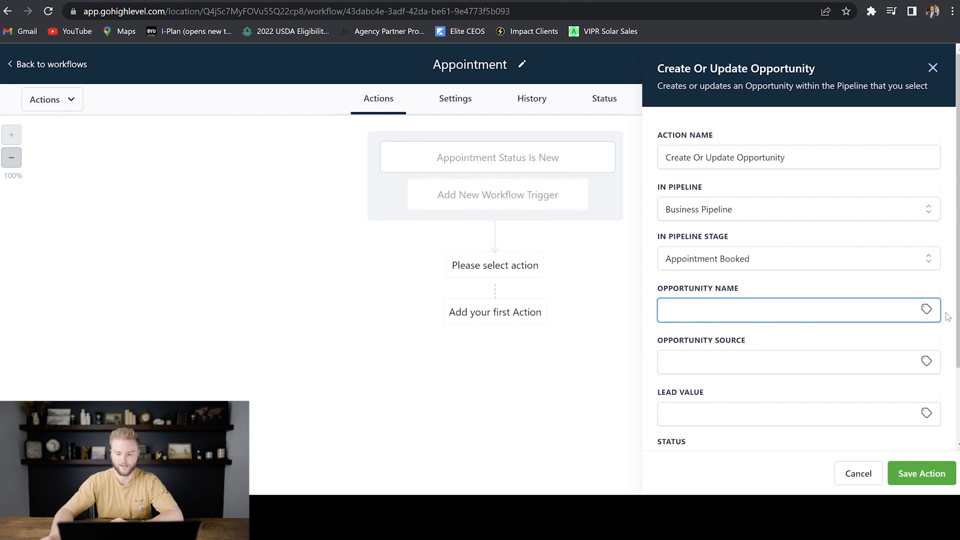
{"action": "left_click", "coordinate": [928, 311]}
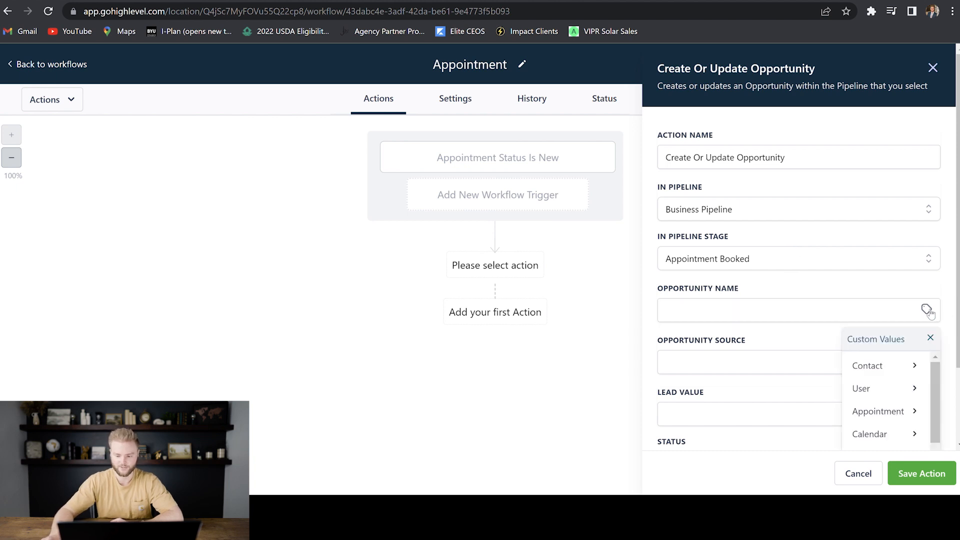
{"action": "left_click", "coordinate": [883, 366]}
{"action": "left_click", "coordinate": [873, 370]}
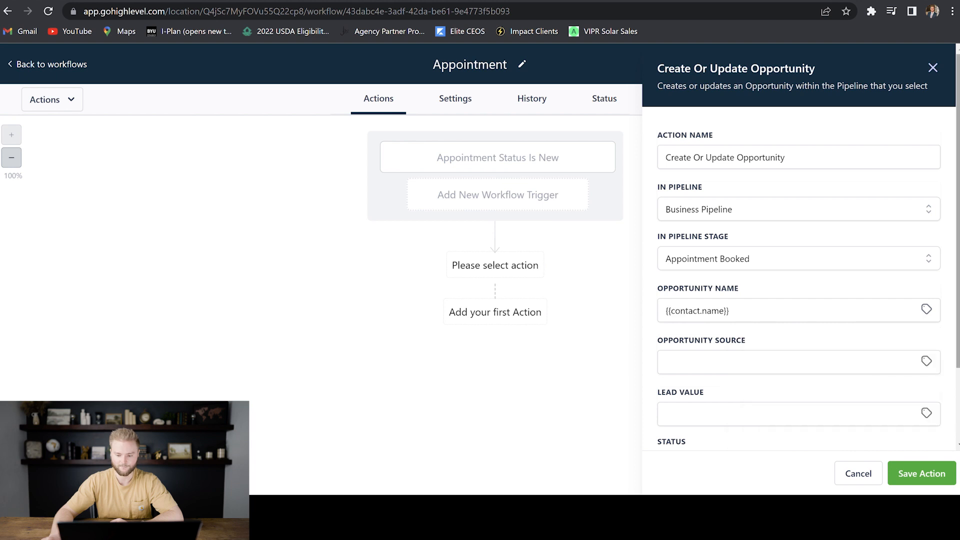
{"action": "scroll", "coordinate": [800, 250], "scroll_direction": "down", "scroll_amount": 1}
{"action": "scroll", "coordinate": [834, 285], "scroll_direction": "down", "scroll_amount": 1}
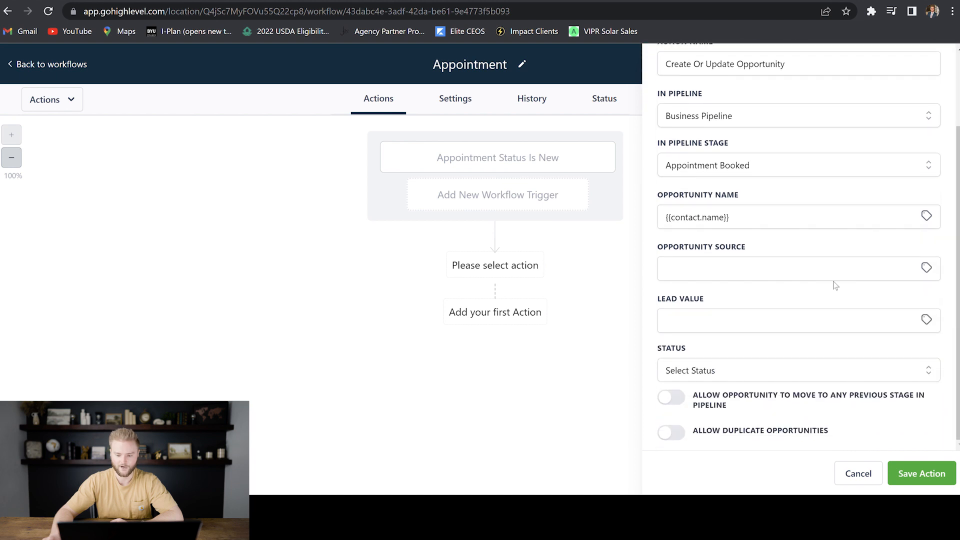
{"action": "left_click", "coordinate": [926, 268]}
{"action": "left_click", "coordinate": [872, 325]}
{"action": "scroll", "coordinate": [884, 333], "scroll_direction": "down", "scroll_amount": 1}
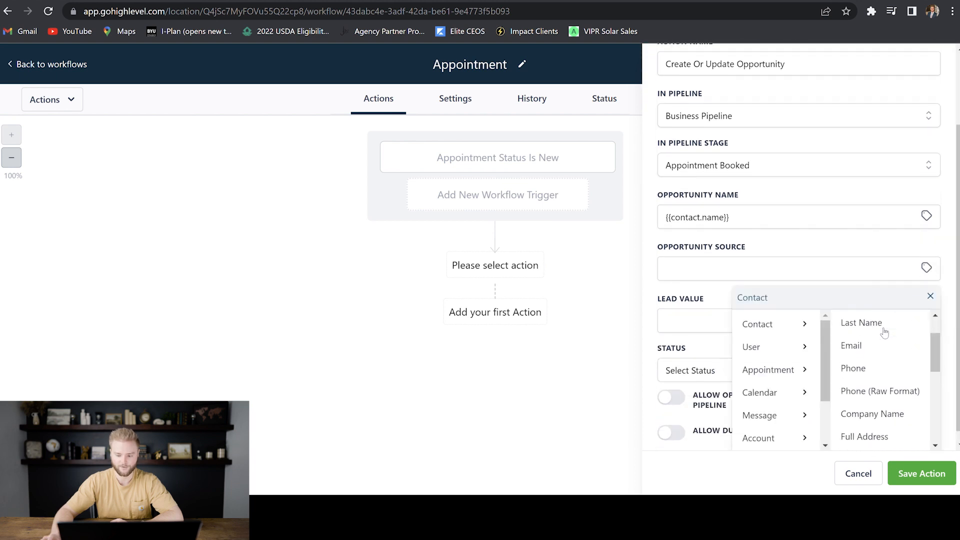
{"action": "scroll", "coordinate": [883, 333], "scroll_direction": "down", "scroll_amount": 5}
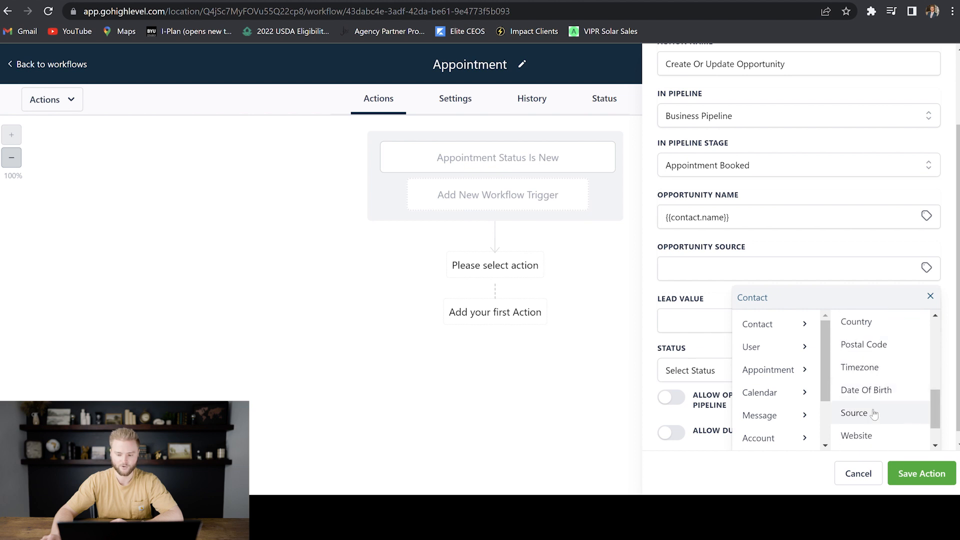
{"action": "left_click", "coordinate": [873, 413]}
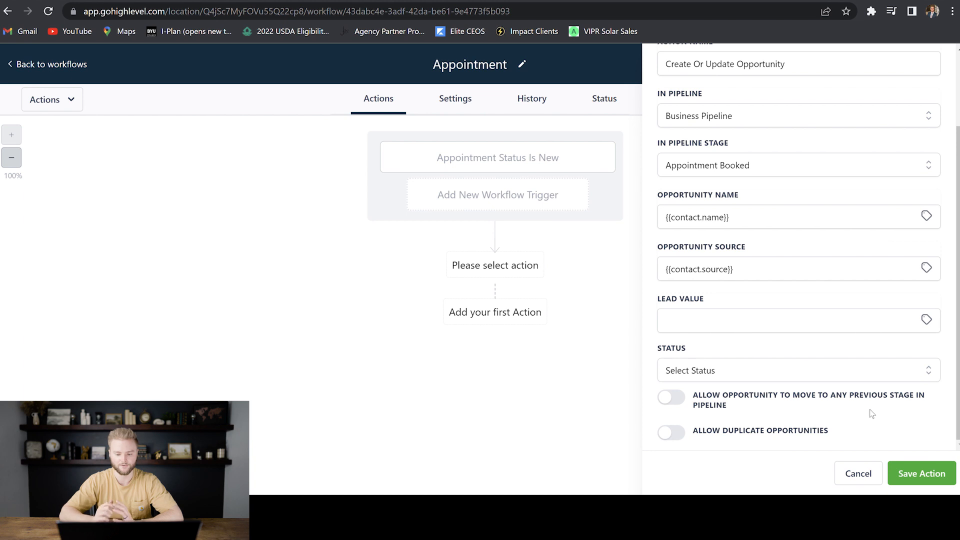
- Give the opportunity a lead value of 0 and status open, then save the action
{"action": "left_click", "coordinate": [737, 319]}
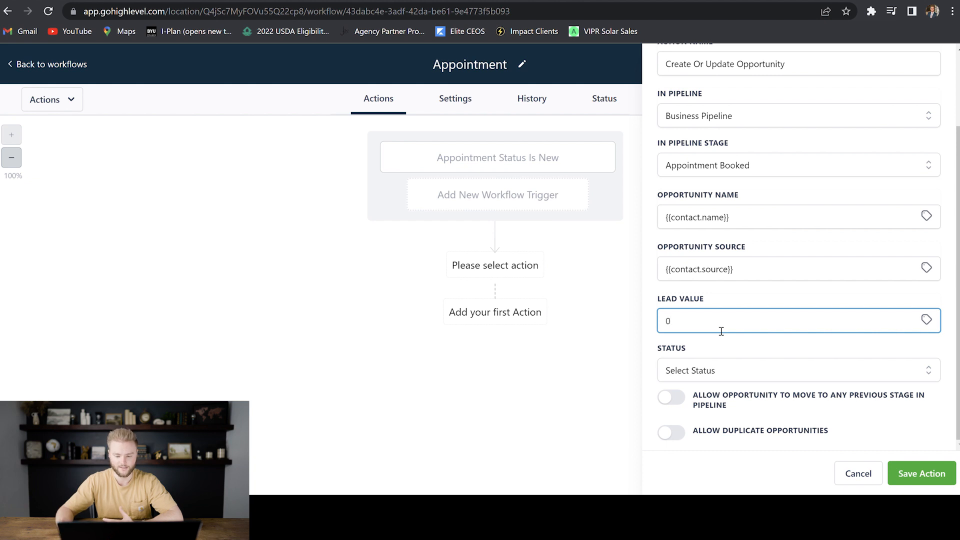
{"action": "left_click", "coordinate": [730, 351]}
{"action": "left_click", "coordinate": [749, 374]}
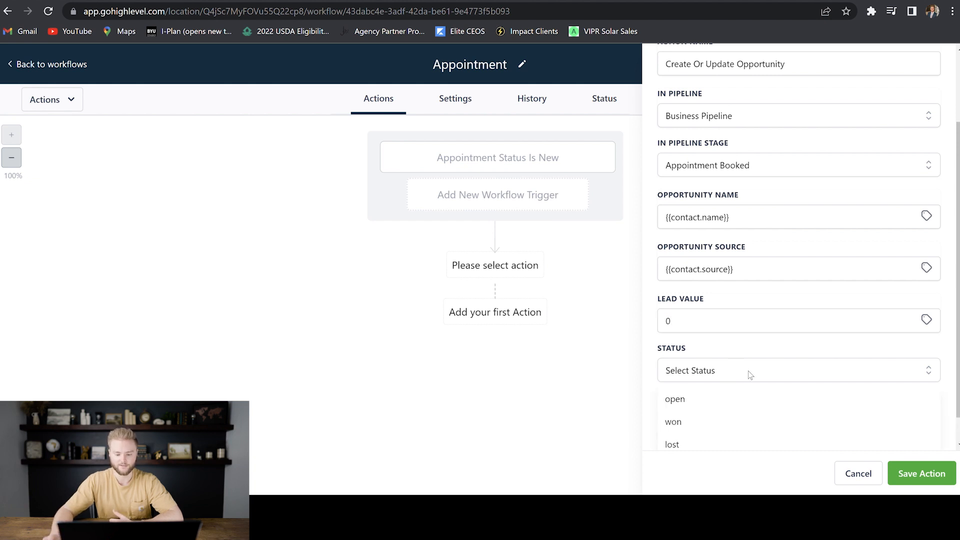
{"action": "left_click", "coordinate": [696, 398]}
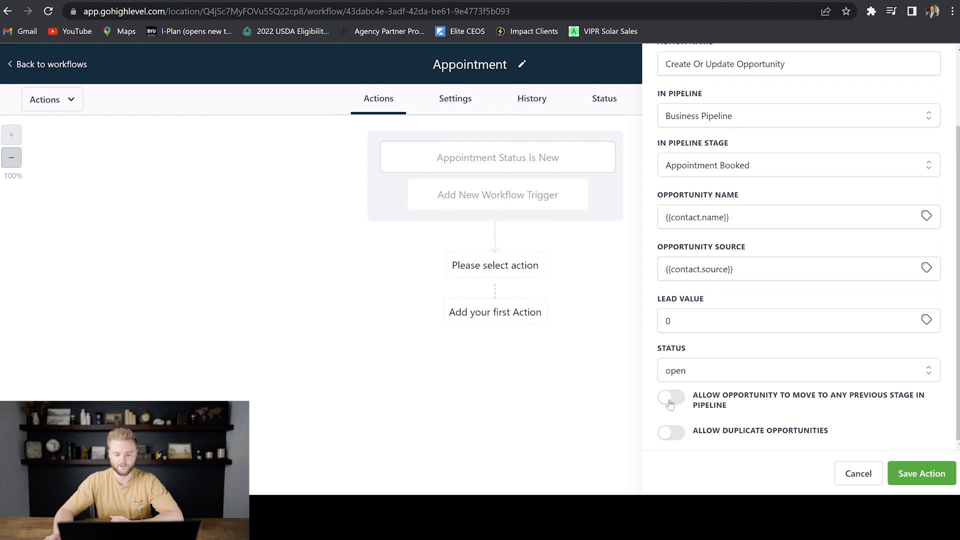
{"action": "left_click", "coordinate": [921, 475]}
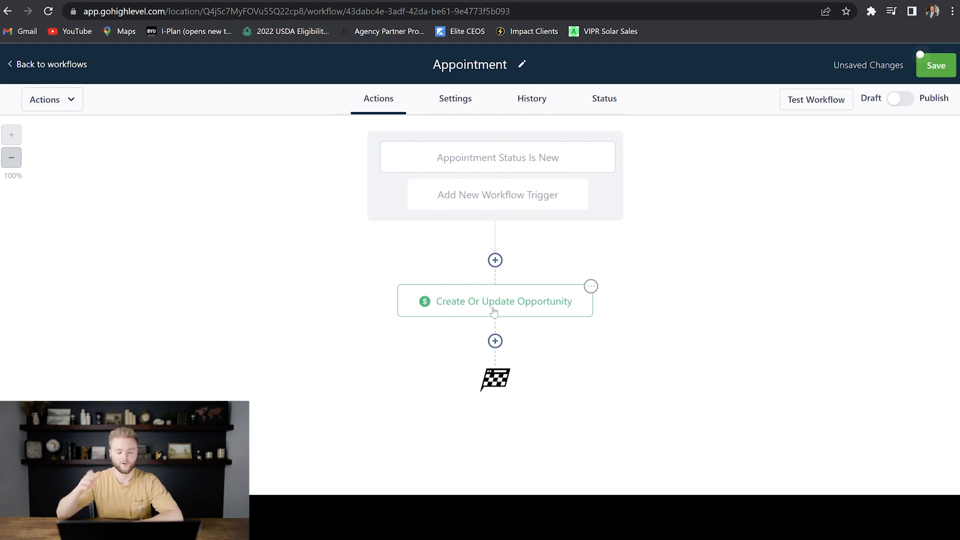
- Add a Send SMS action named 'Confirmation Text' after the opportunity step
{"action": "left_click", "coordinate": [496, 341]}
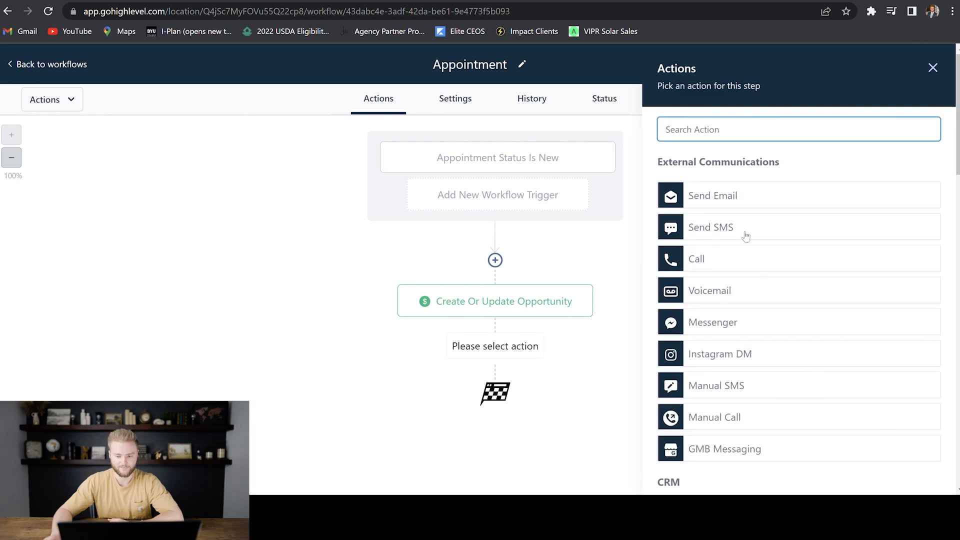
{"action": "left_click", "coordinate": [729, 233]}
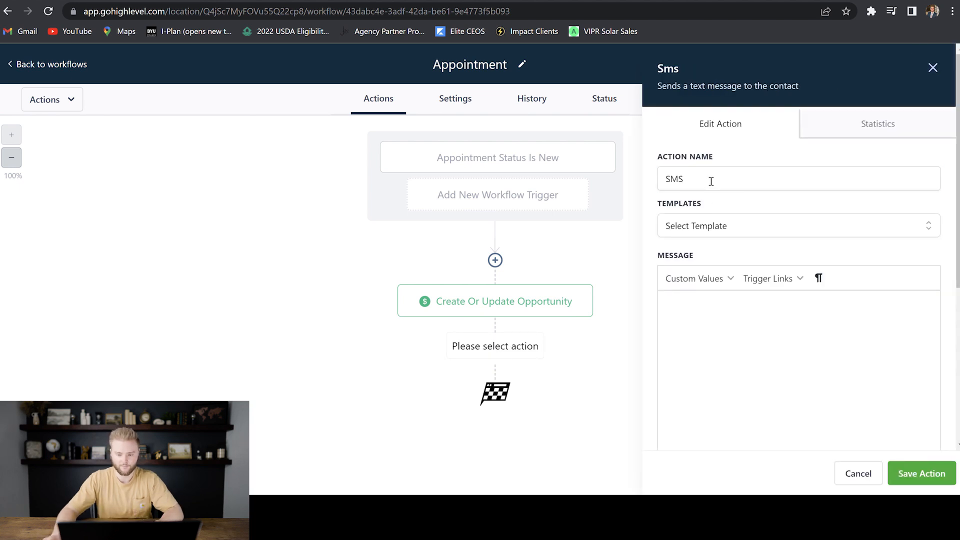
{"action": "triple_click", "coordinate": [711, 181]}
{"action": "type", "text": "Confirmation Text"}
- Write 'Hey {First Name}!', a sender and Advanced Selling Systems intro, and the booked {Start Date Time}
{"action": "scroll", "coordinate": [730, 169], "scroll_direction": "down", "scroll_amount": 3}
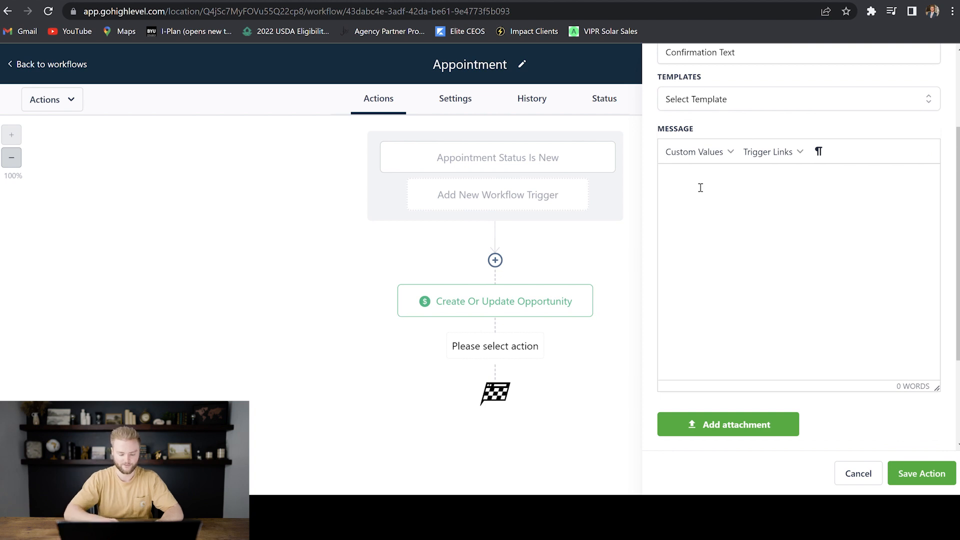
{"action": "type", "text": "ey"}
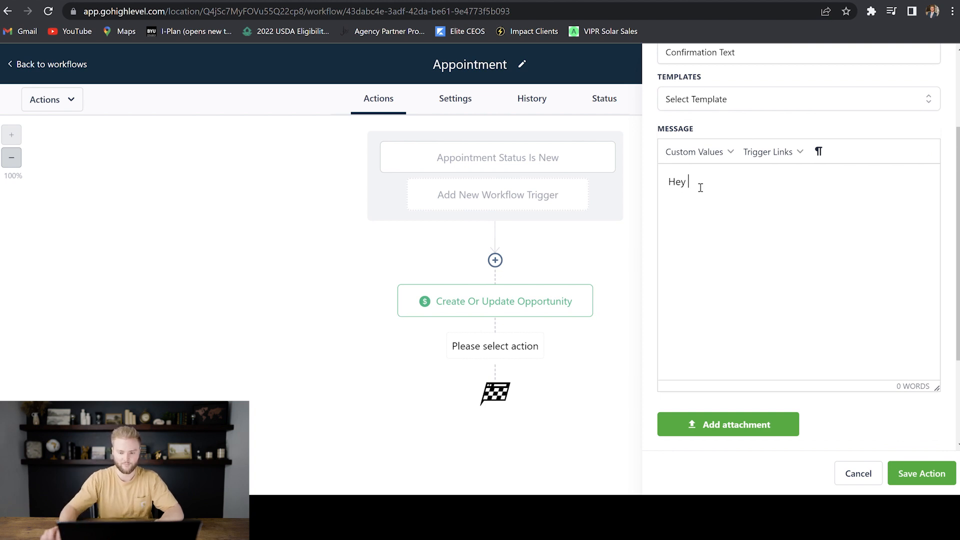
{"action": "left_click", "coordinate": [695, 151]}
{"action": "mouse_move", "coordinate": [738, 178]}
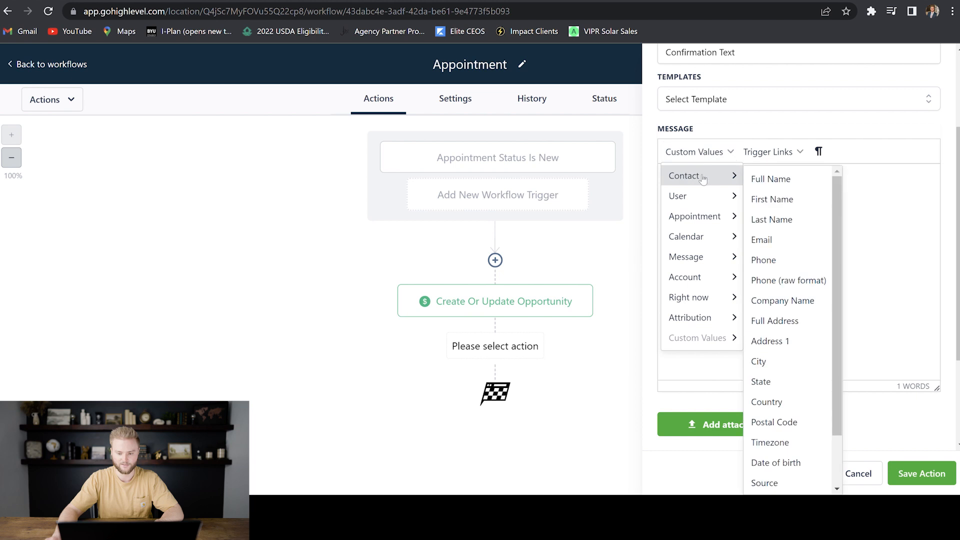
{"action": "left_click", "coordinate": [781, 202]}
{"action": "type", "text": "! This is Jas"}
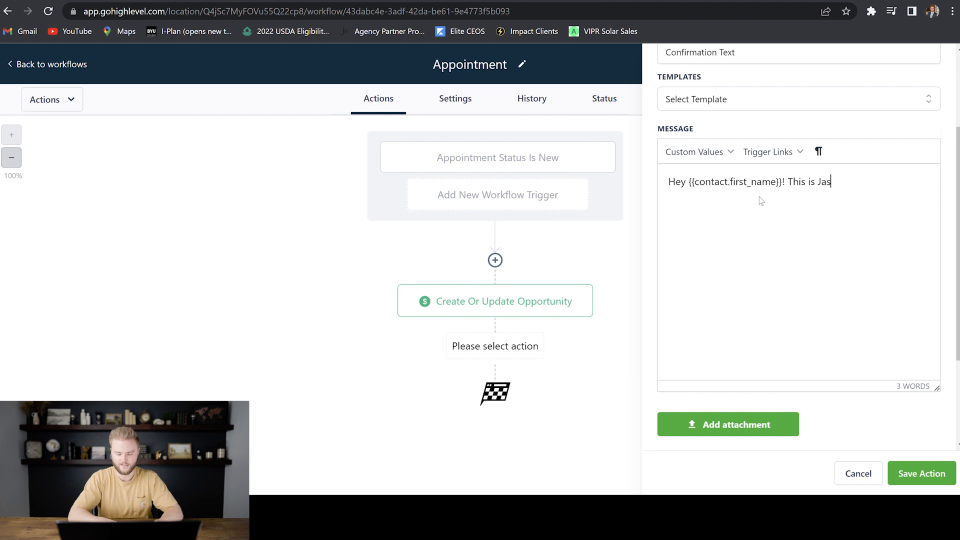
{"action": "type", "text": "per with Ad"}
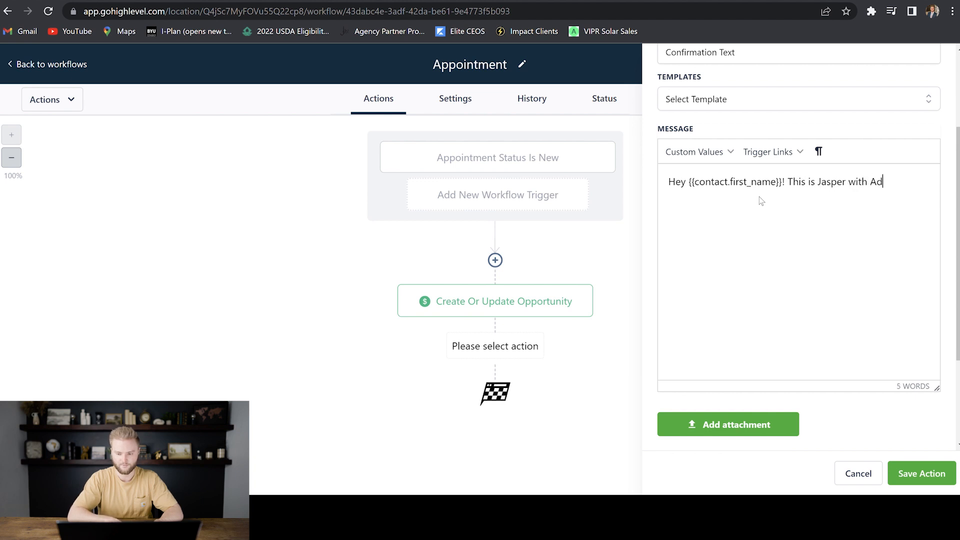
{"action": "type", "text": "vanced Selli"}
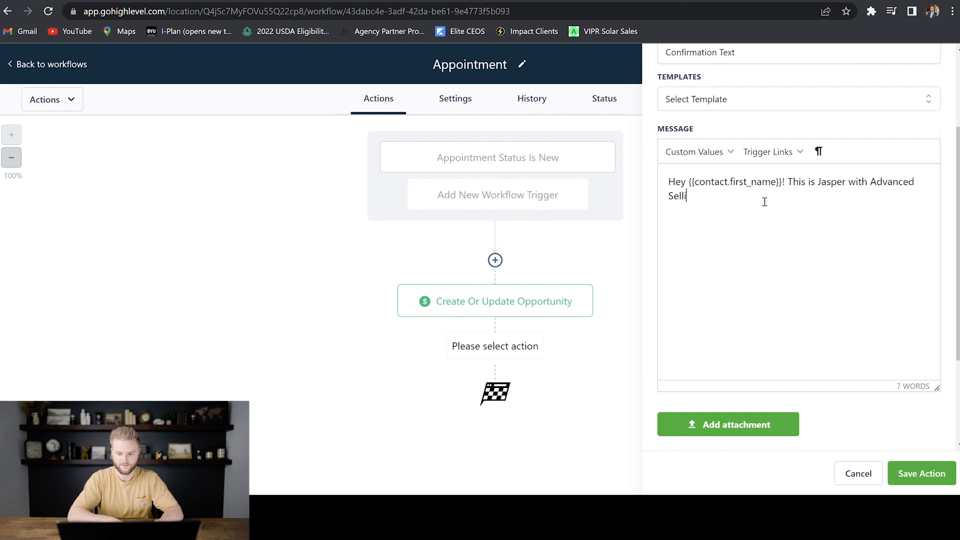
{"action": "type", "text": "ng Systems. "}
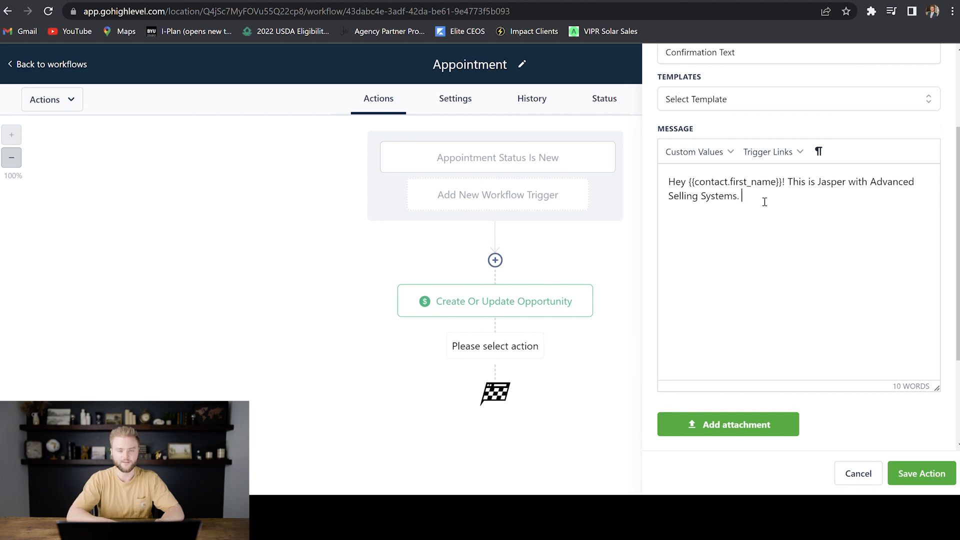
{"action": "type", "text": "We "}
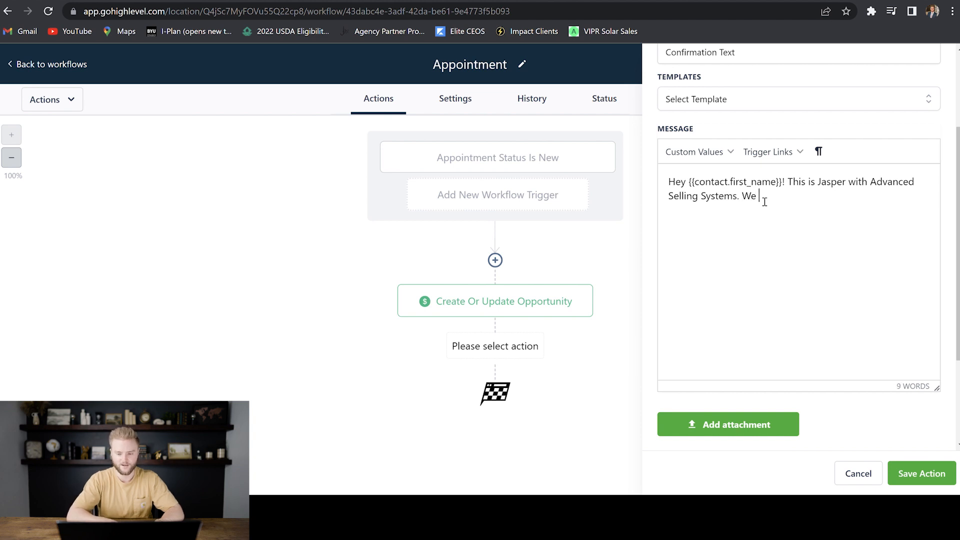
{"action": "type", "text": "have your appointment booked for"}
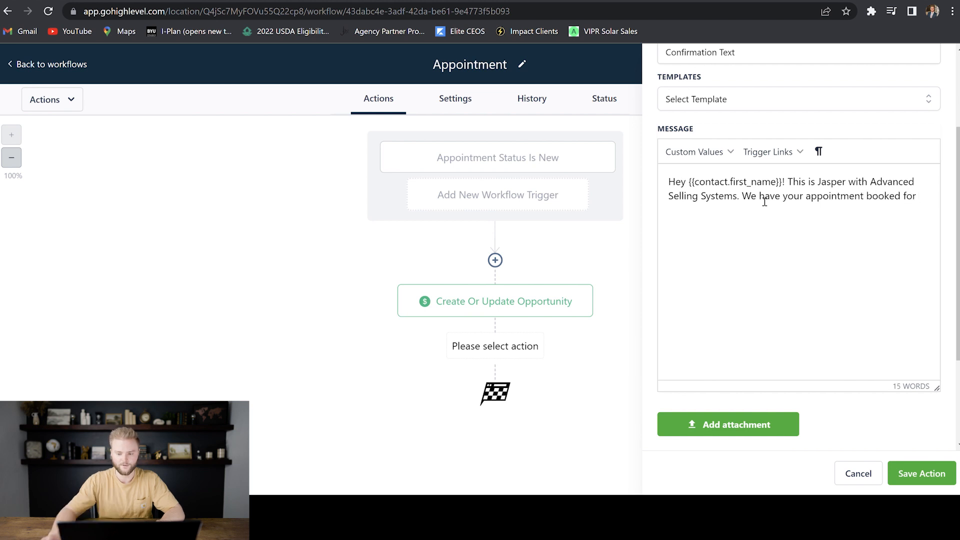
{"action": "left_click", "coordinate": [732, 156]}
{"action": "mouse_move", "coordinate": [728, 223]}
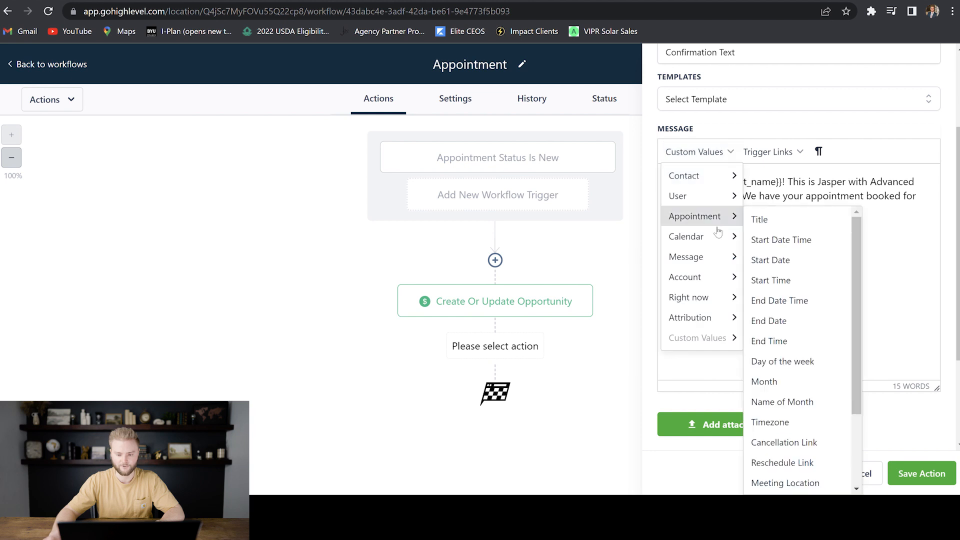
{"action": "left_click", "coordinate": [785, 242]}
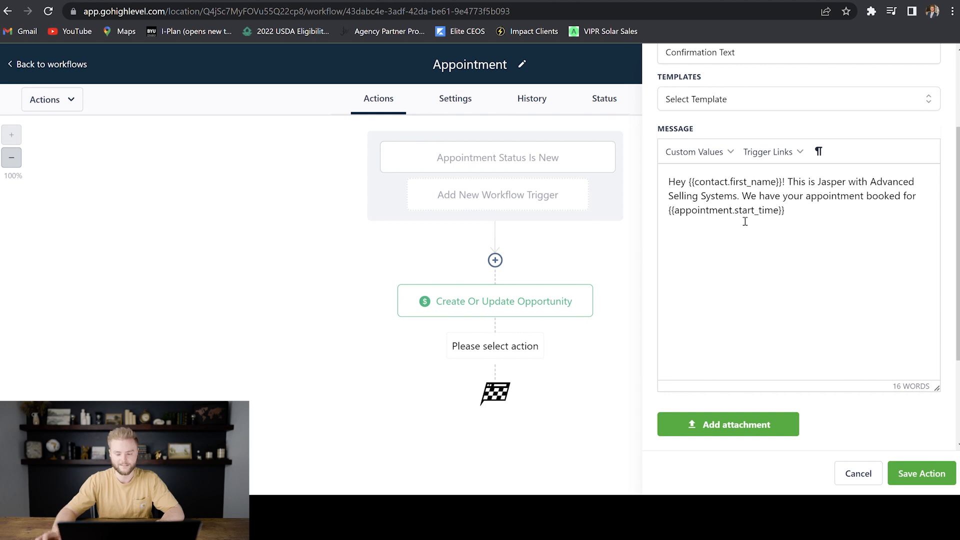
{"action": "type", "text": ". T"}
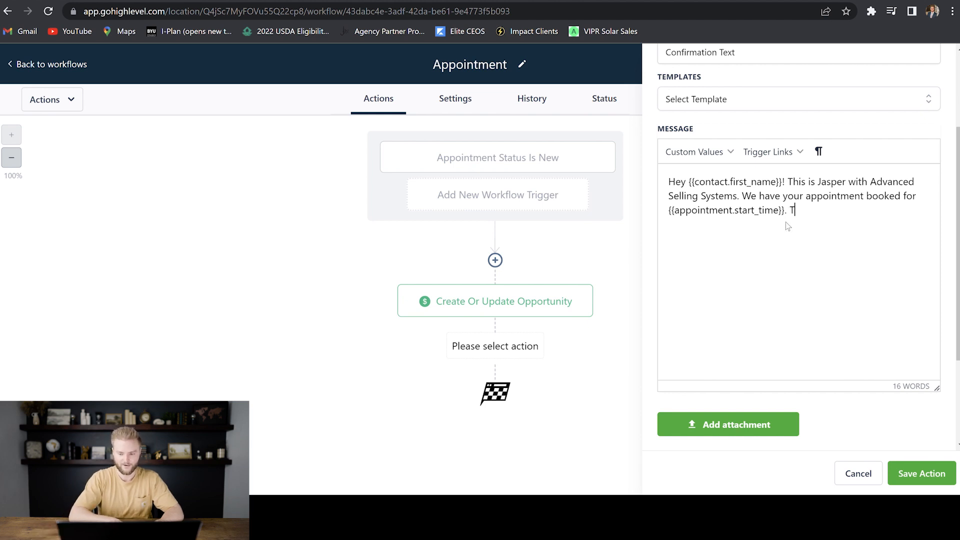
{"action": "type", "text": "alk to "}
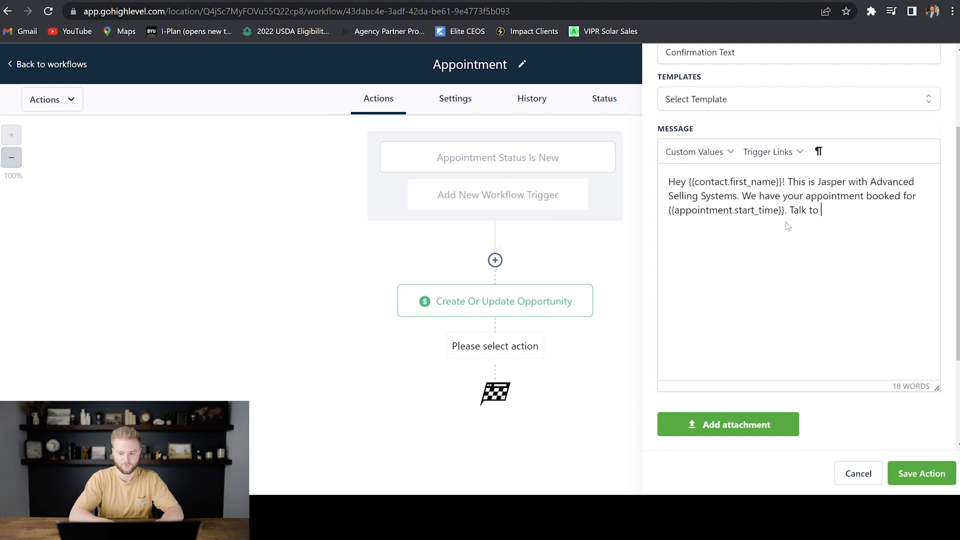
{"action": "type", "text": "you then!"}
- Copy the confirmation message text and save the Confirmation Text step
{"action": "left_click", "coordinate": [748, 210]}
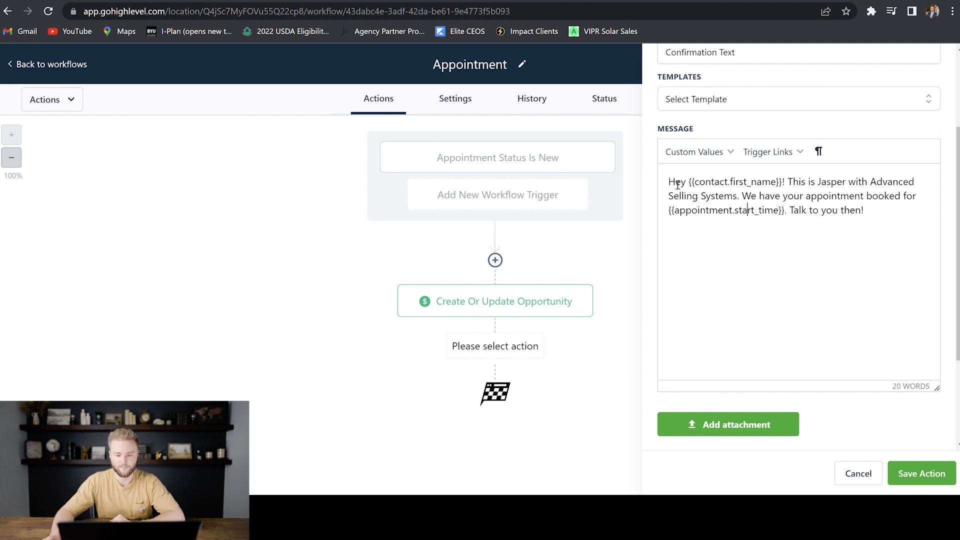
{"action": "left_click_drag", "start_coordinate": [674, 184], "coordinate": [887, 217]}
{"action": "key", "text": "ctrl+c"}
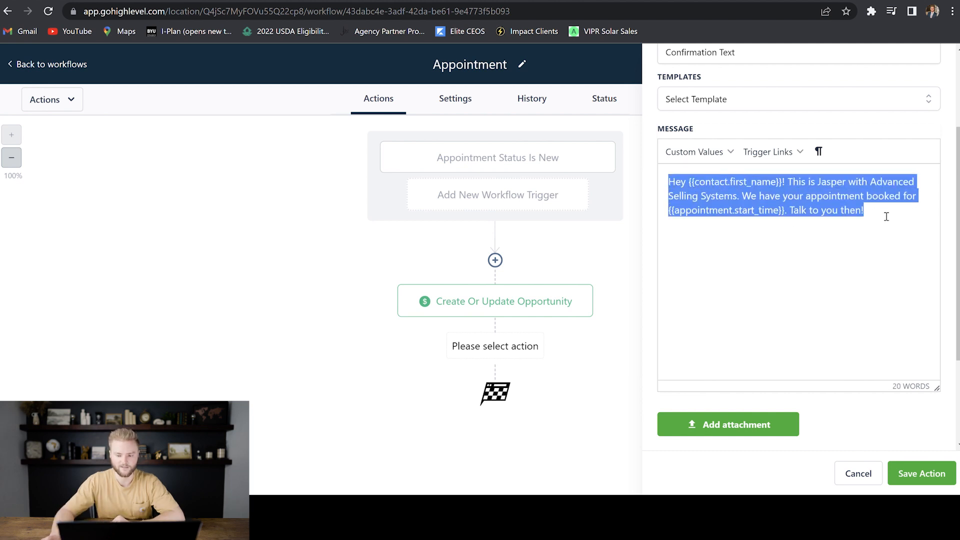
{"action": "left_click", "coordinate": [841, 208]}
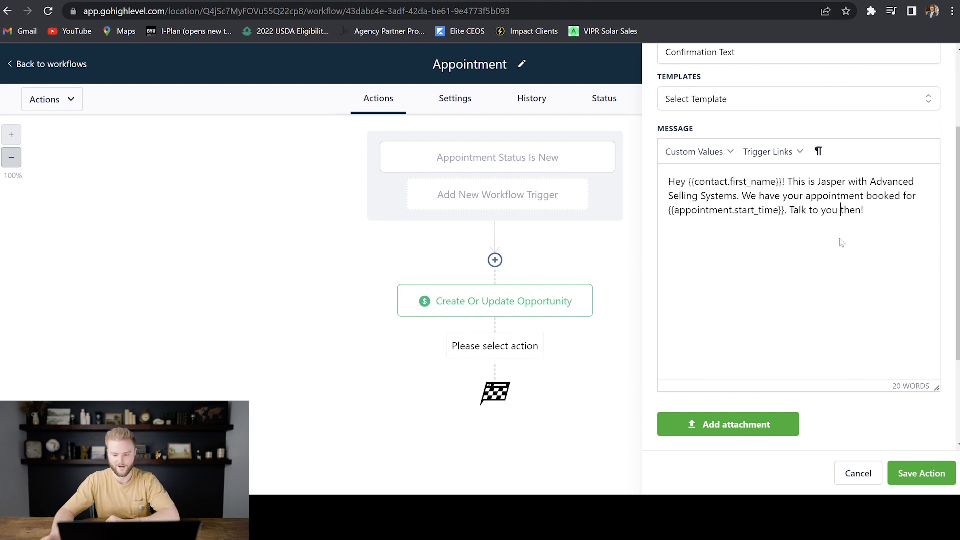
{"action": "scroll", "coordinate": [839, 236], "scroll_direction": "down", "scroll_amount": 3}
{"action": "scroll", "coordinate": [820, 220], "scroll_direction": "up", "scroll_amount": 3}
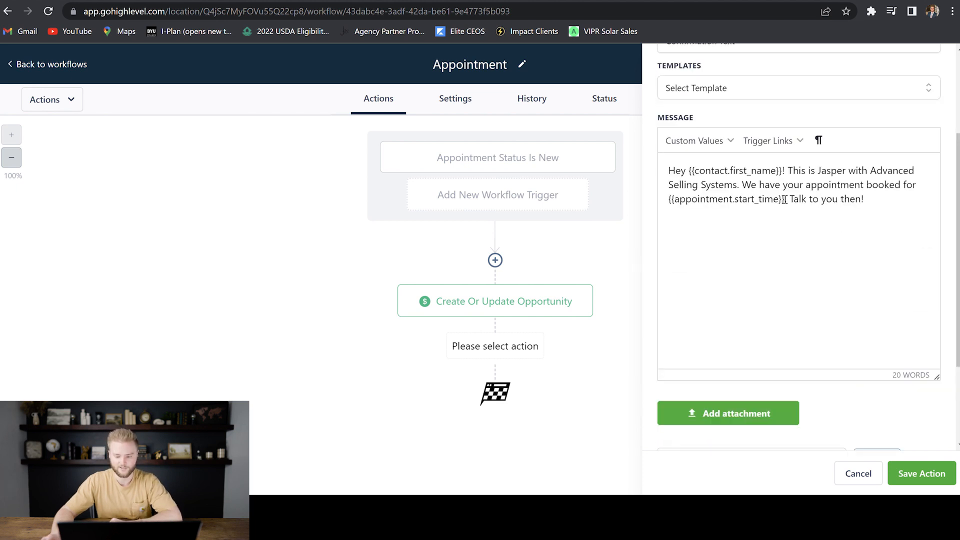
{"action": "scroll", "coordinate": [803, 203], "scroll_direction": "down", "scroll_amount": 3}
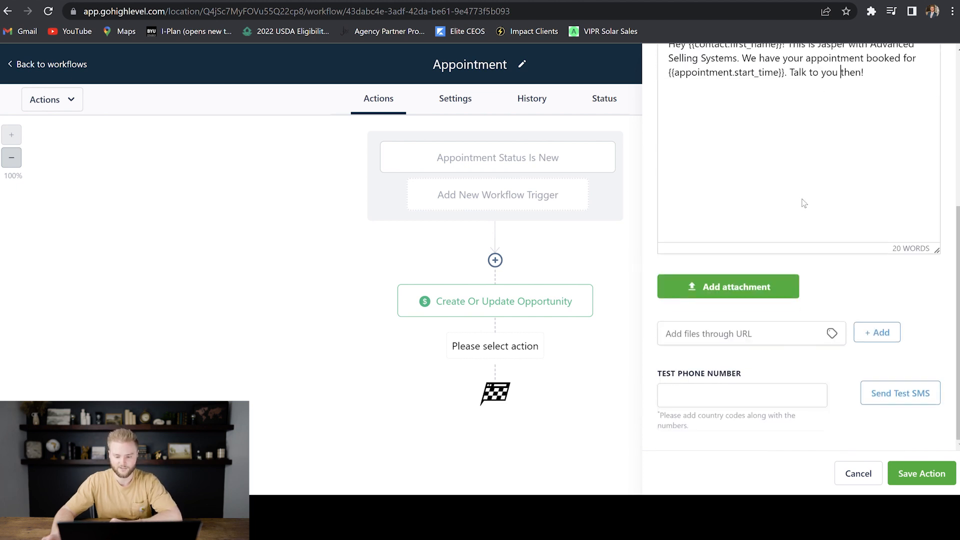
{"action": "left_click", "coordinate": [922, 474]}
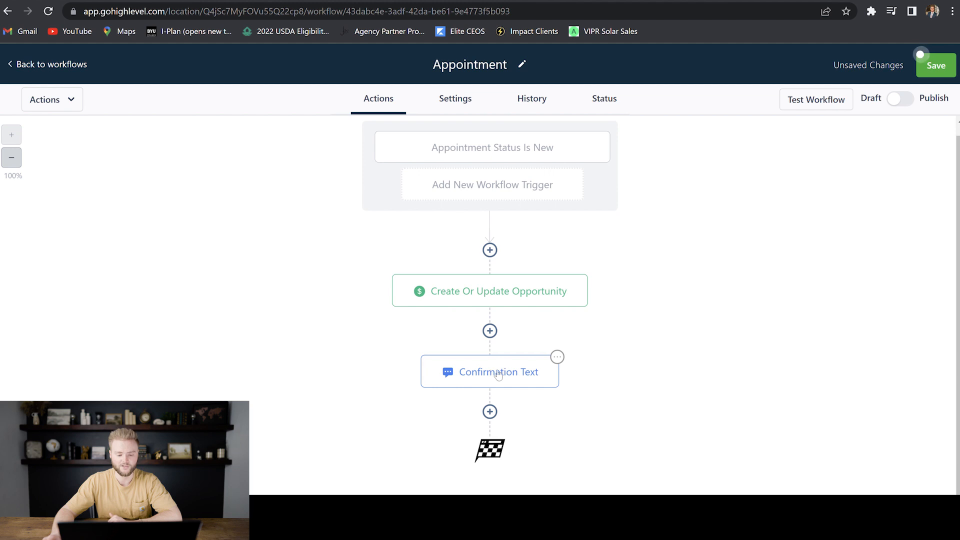
{"action": "left_click", "coordinate": [490, 412]}
{"action": "left_click", "coordinate": [733, 196]}
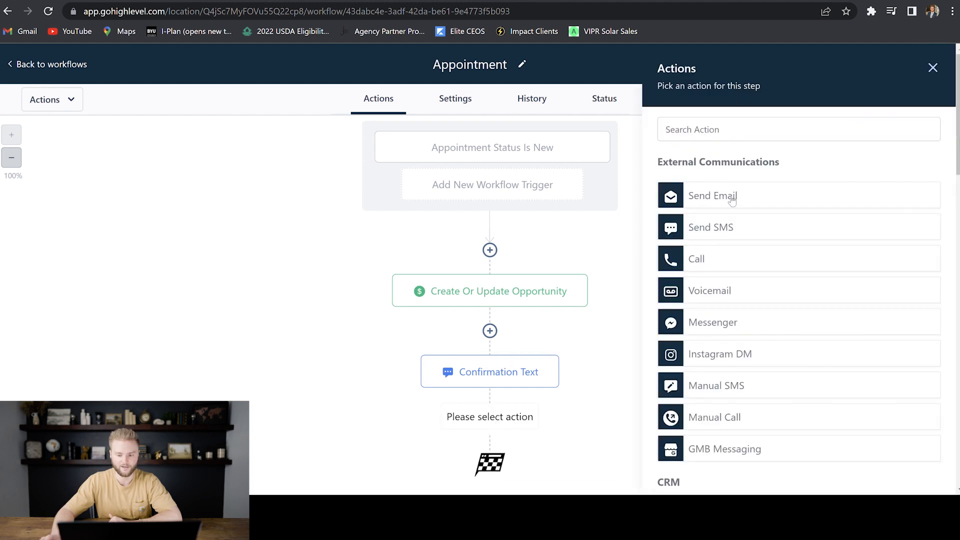
{"action": "left_click", "coordinate": [720, 228]}
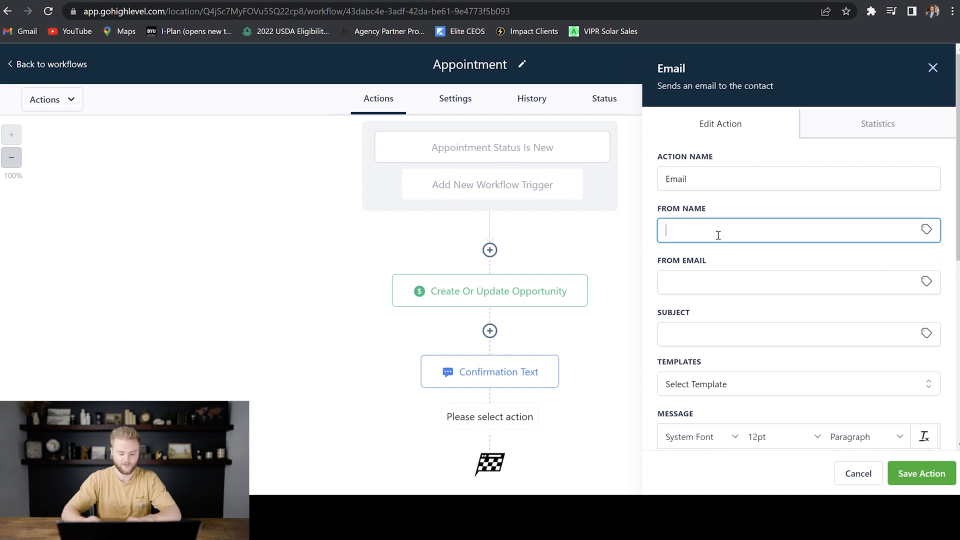
{"action": "type", "text": "Jasper"}
{"action": "left_click", "coordinate": [723, 287]}
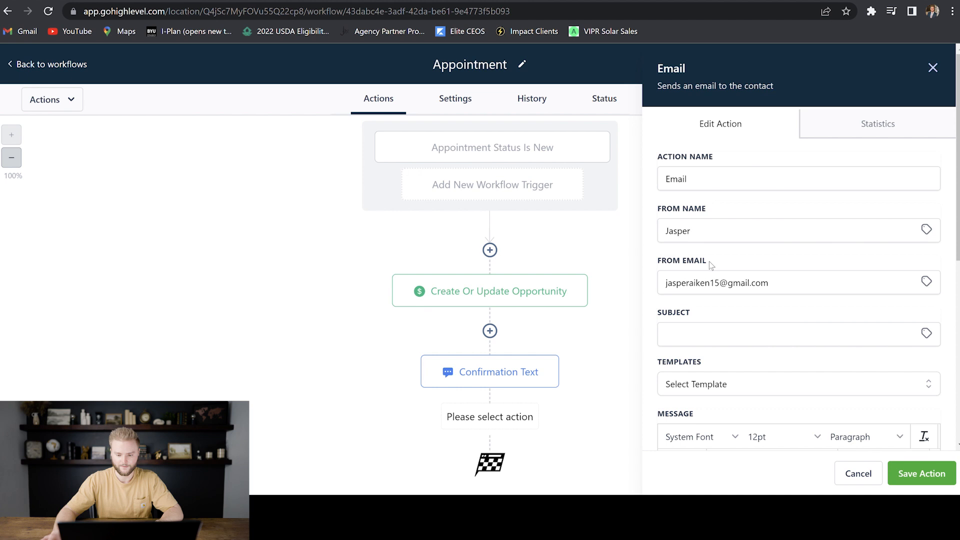
{"action": "scroll", "coordinate": [710, 250], "scroll_direction": "down", "scroll_amount": 3}
{"action": "left_click", "coordinate": [707, 209]}
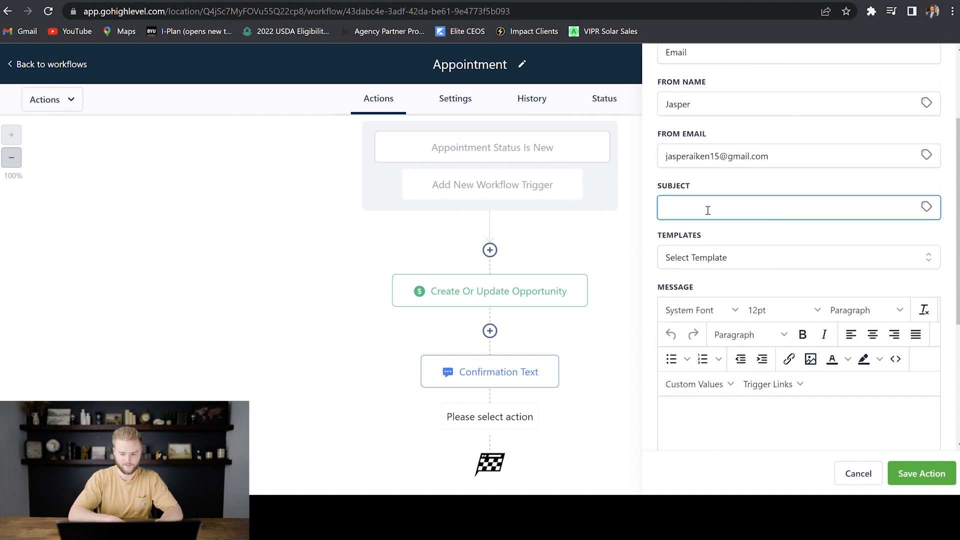
{"action": "type", "text": "Appointment Confirmati"}
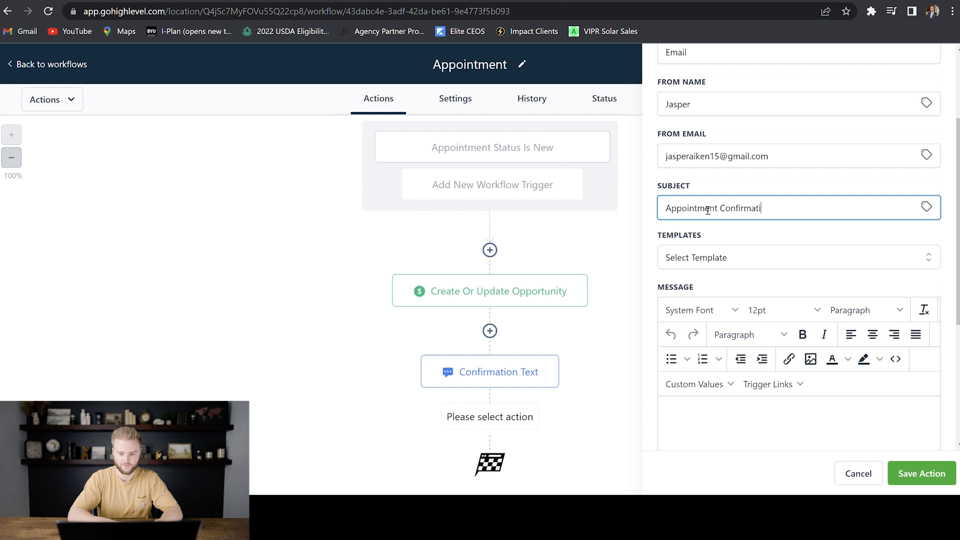
{"action": "key", "text": "BackSpace"}
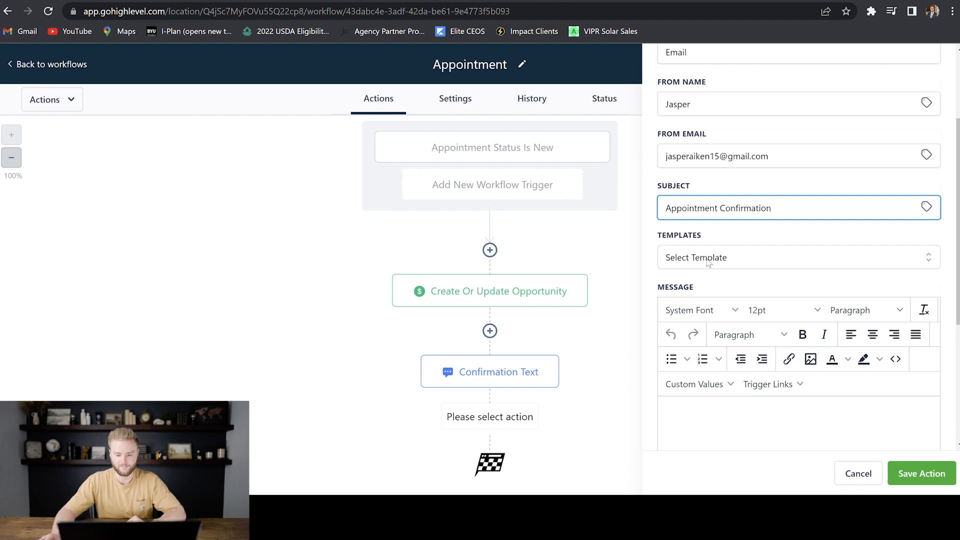
{"action": "scroll", "coordinate": [720, 233], "scroll_direction": "down", "scroll_amount": 3}
{"action": "scroll", "coordinate": [721, 232], "scroll_direction": "down", "scroll_amount": 2}
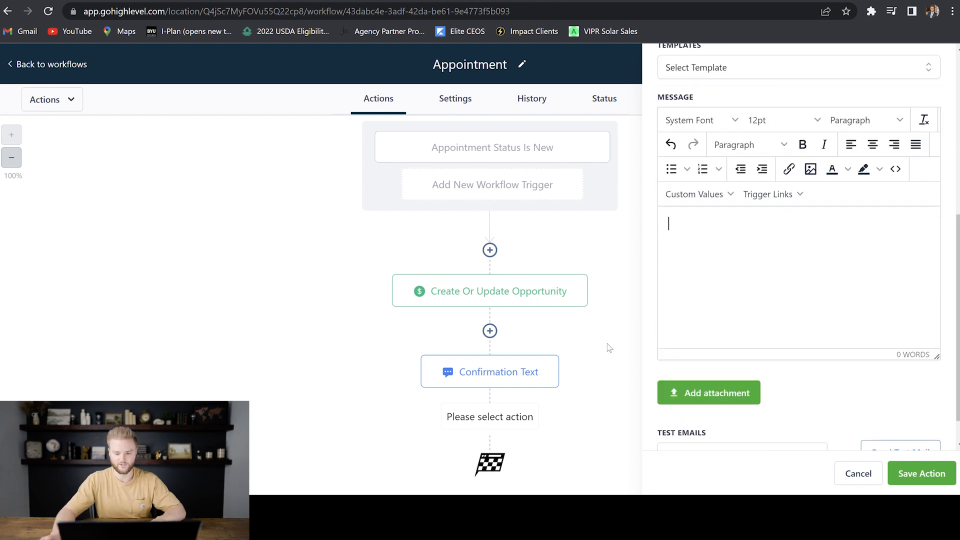
{"action": "left_click", "coordinate": [676, 229]}
{"action": "key", "text": "ctrl+v"}
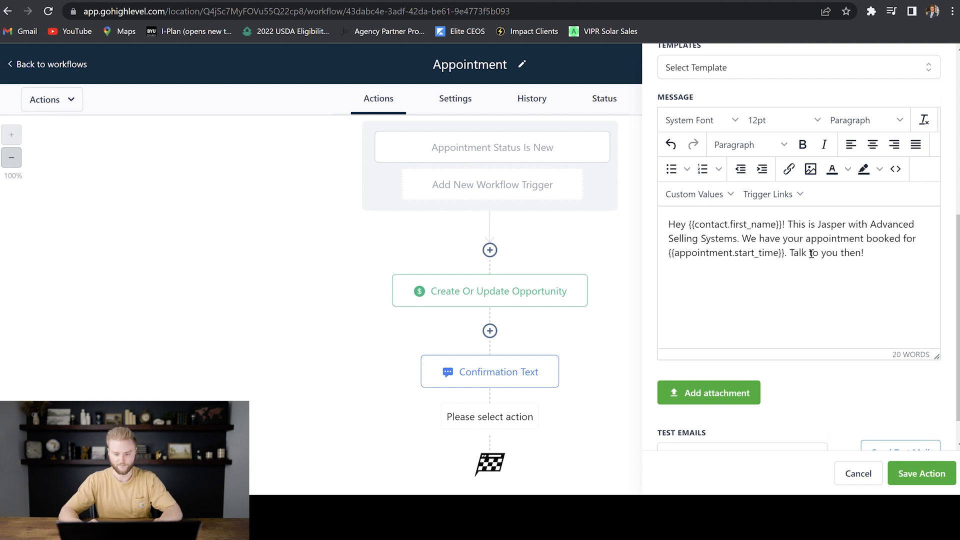
{"action": "type", "text": "-Jasper"}
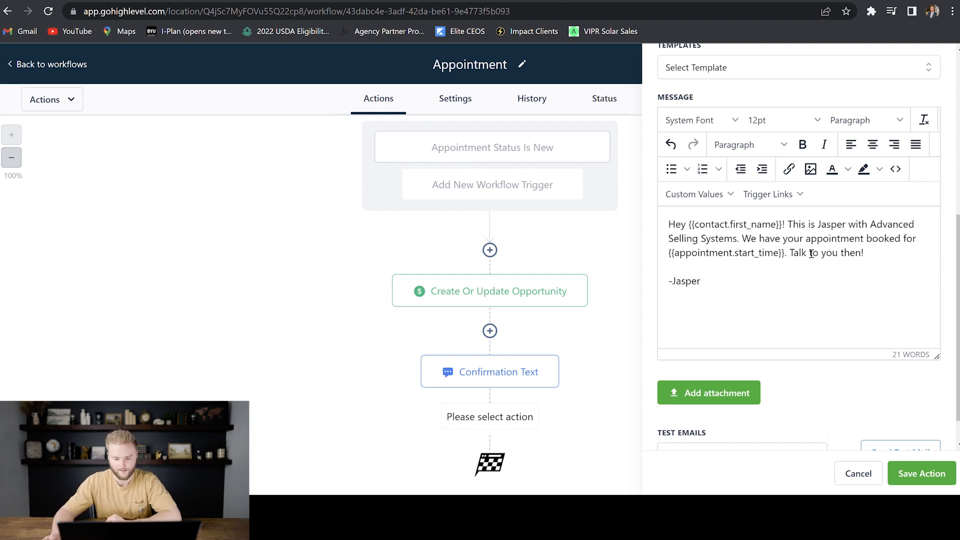
{"action": "scroll", "coordinate": [771, 290], "scroll_direction": "down", "scroll_amount": 1}
{"action": "left_click", "coordinate": [921, 473]}
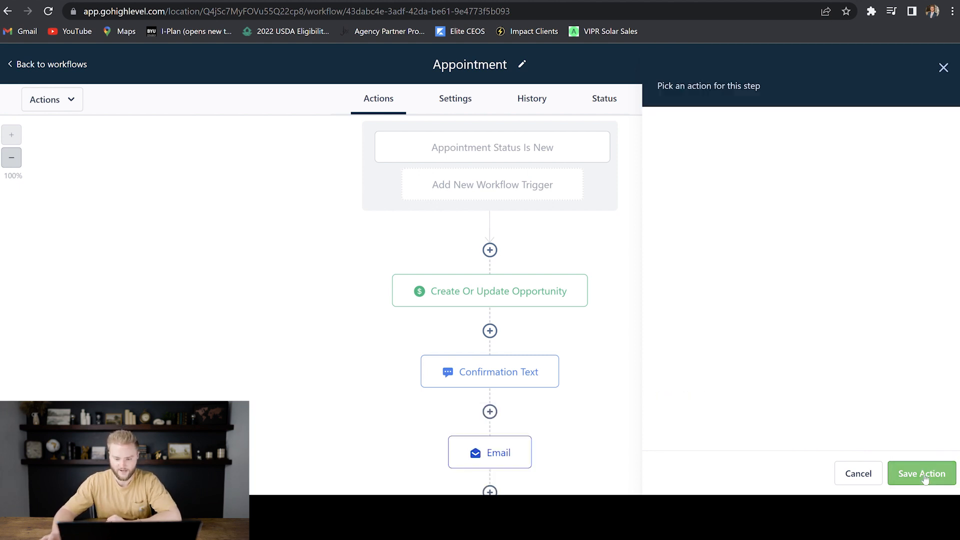
{"action": "scroll", "coordinate": [778, 343], "scroll_direction": "down", "scroll_amount": 2}
{"action": "scroll", "coordinate": [761, 292], "scroll_direction": "up", "scroll_amount": 2}
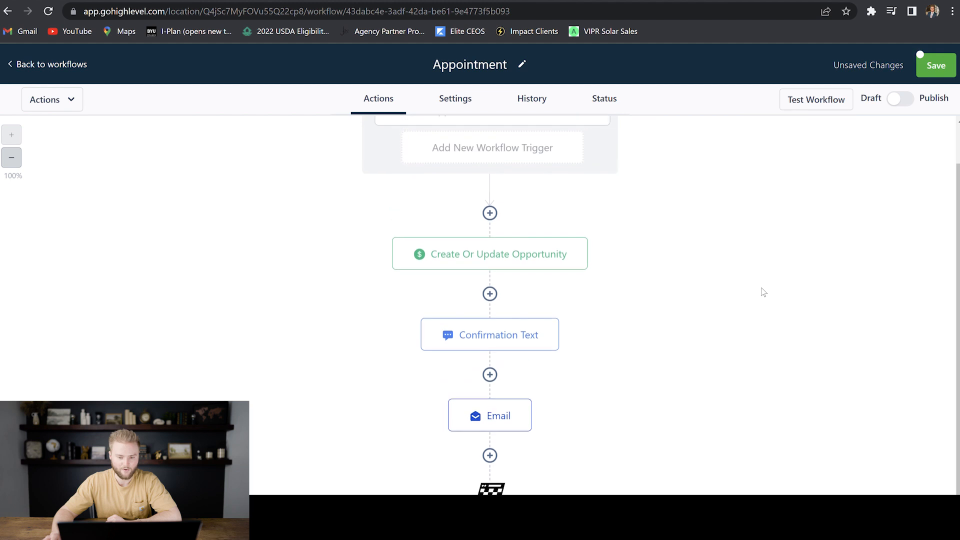
{"action": "scroll", "coordinate": [572, 189], "scroll_direction": "down", "scroll_amount": 2}
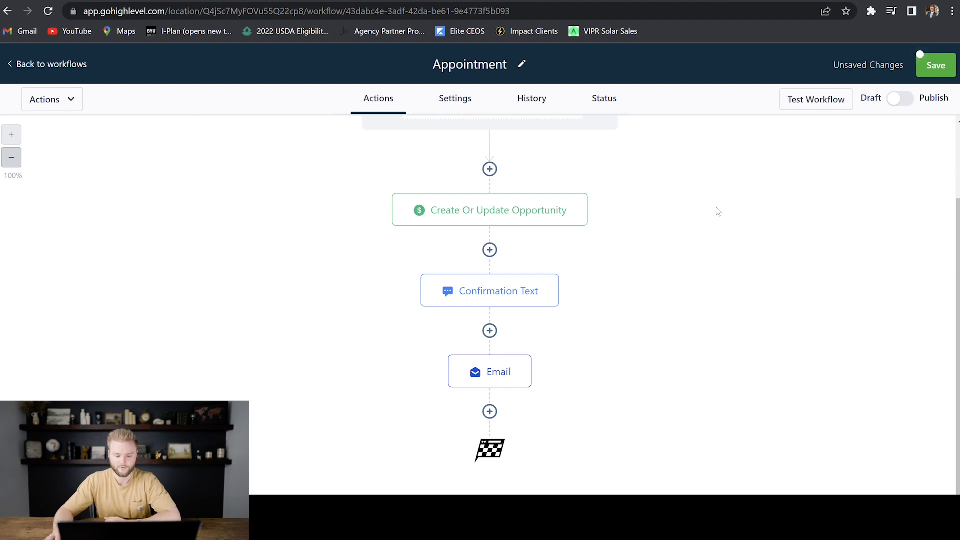
- Add a Wait step after the Email and name it 'Wait Until 30 Minutes Before Appt'
{"action": "left_click", "coordinate": [490, 411]}
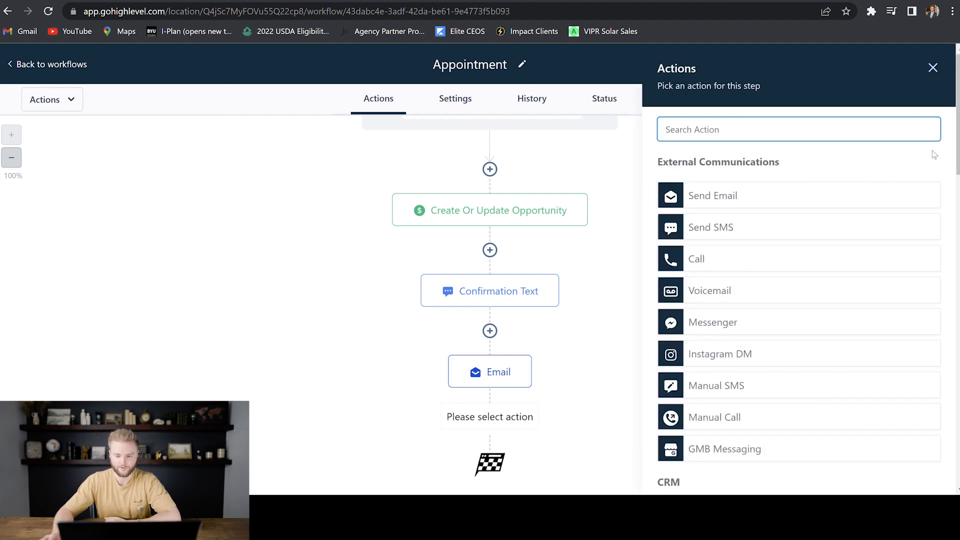
{"action": "type", "text": "wait"}
{"action": "left_click", "coordinate": [718, 187]}
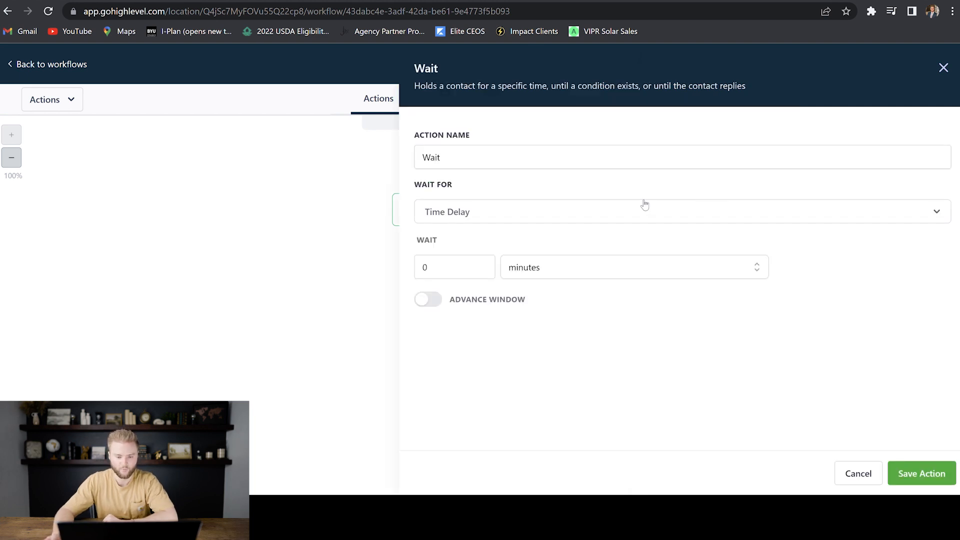
{"action": "left_click", "coordinate": [513, 163]}
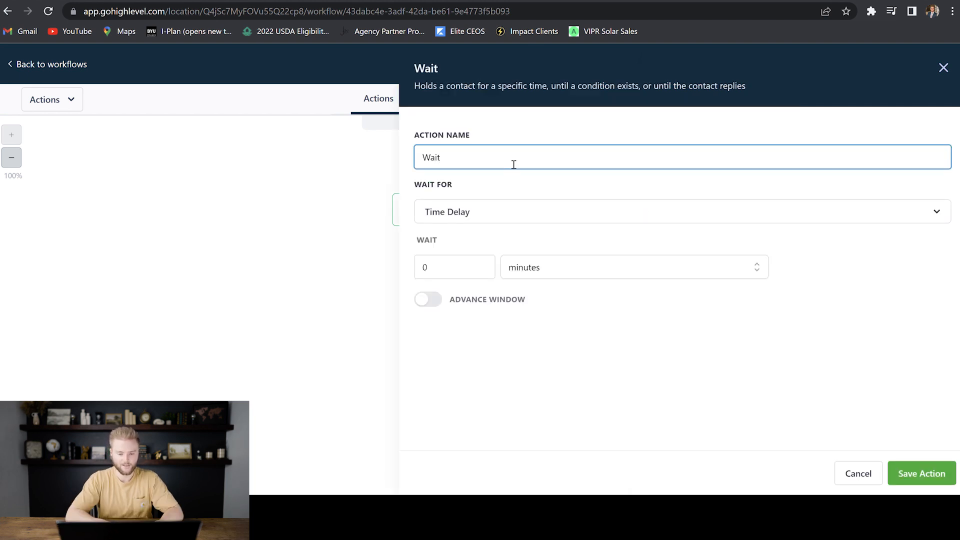
{"action": "type", "text": "until 30 minutes before appt"}
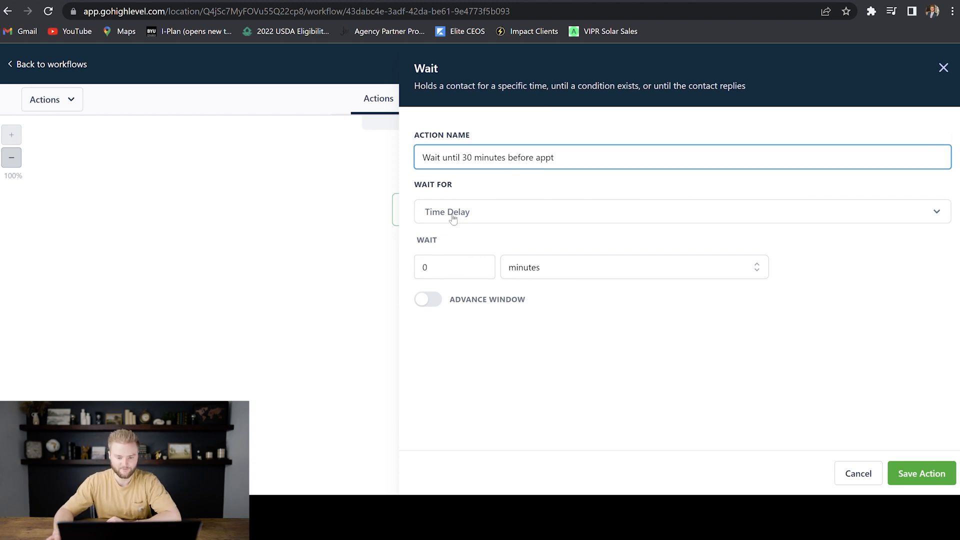
- Make the step wait until 30 minutes before the appointment time, then save it
{"action": "left_click", "coordinate": [500, 214]}
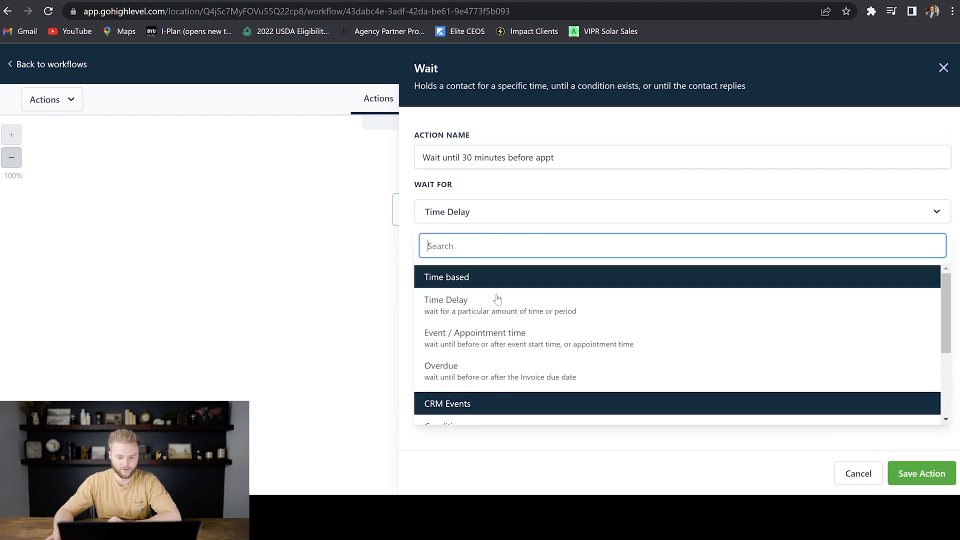
{"action": "left_click", "coordinate": [488, 337]}
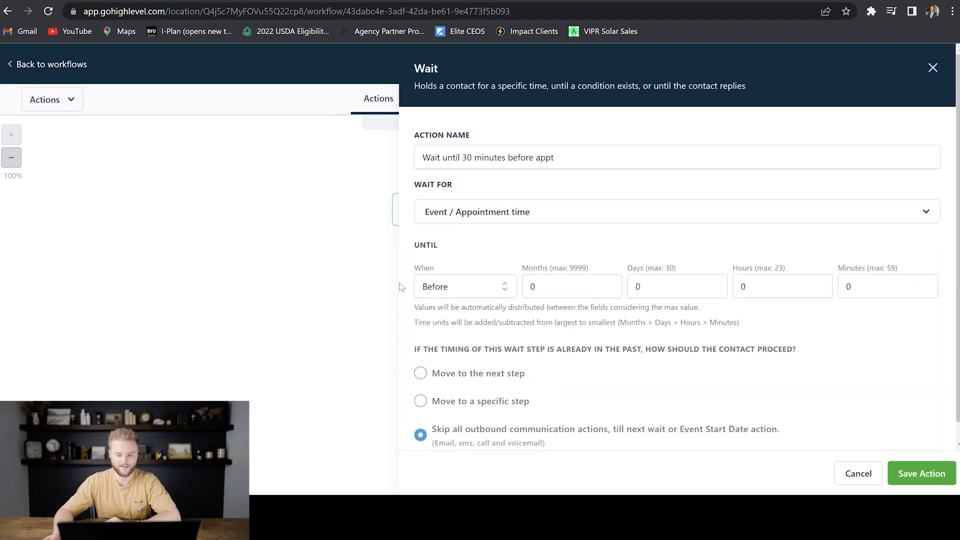
{"action": "left_click", "coordinate": [868, 292]}
{"action": "double_click", "coordinate": [853, 288]}
{"action": "type", "text": "30"}
{"action": "scroll", "coordinate": [428, 418], "scroll_direction": "down", "scroll_amount": 1}
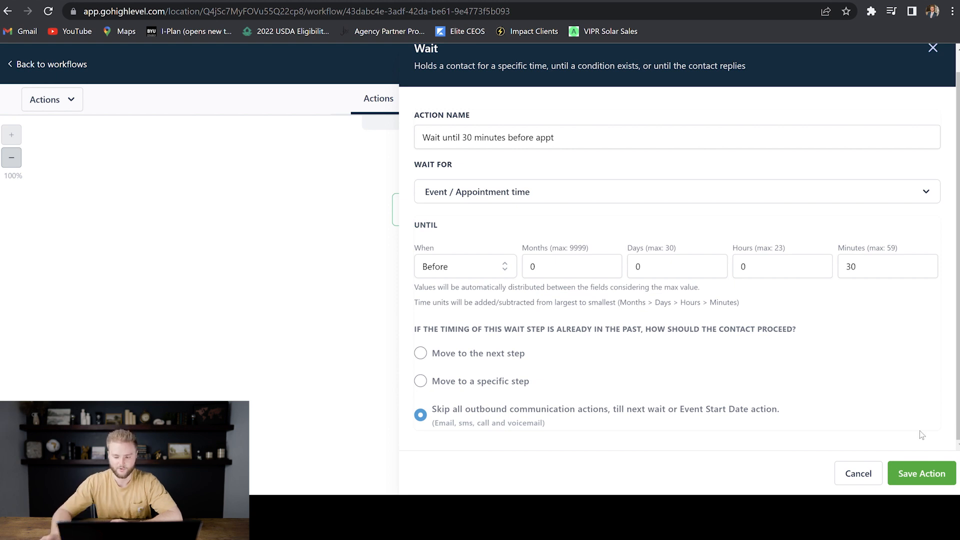
{"action": "left_click", "coordinate": [922, 473]}
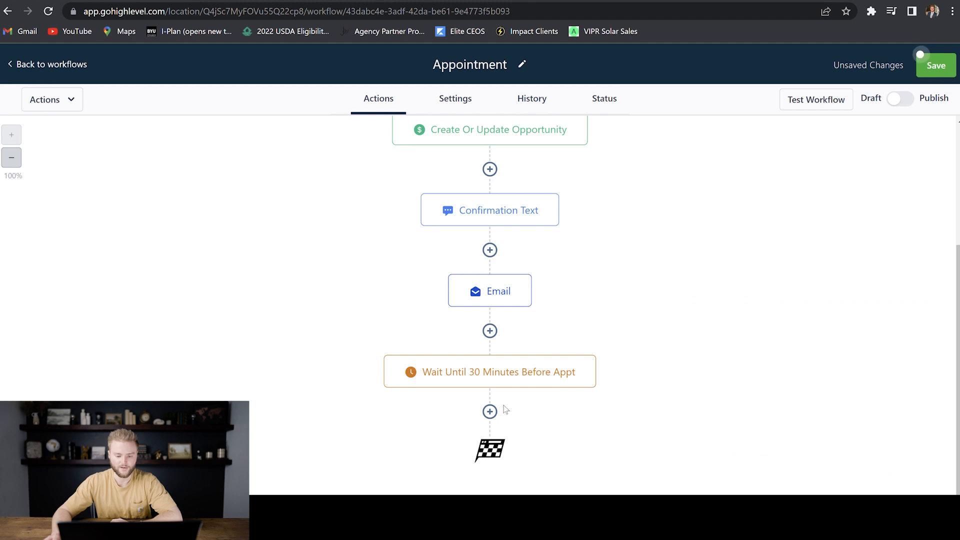
{"action": "left_click", "coordinate": [490, 411]}
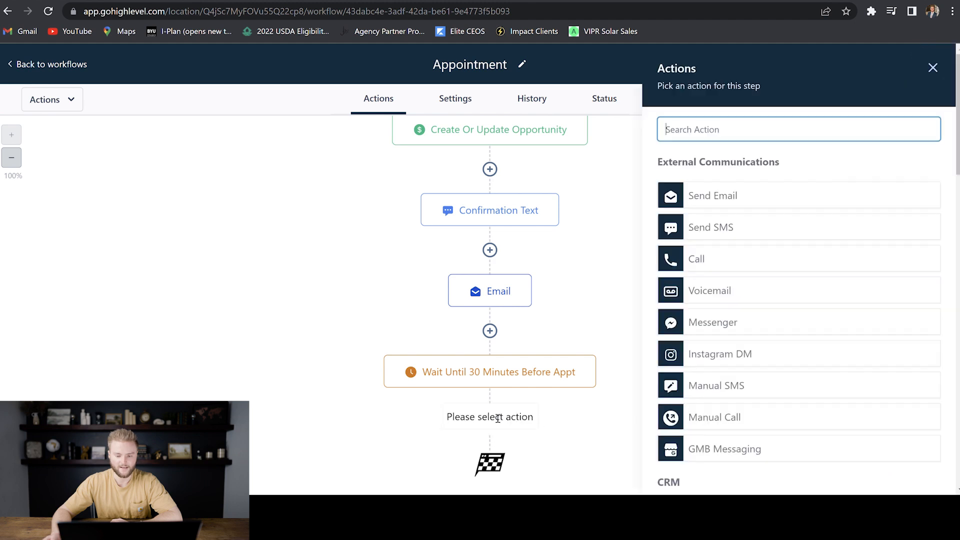
- Add an SMS: 'Hey {First Name}! Just a reminder that our appointment to chat is in 30 minutes. Talk to you soon!'
{"action": "left_click", "coordinate": [726, 226]}
{"action": "left_click", "coordinate": [721, 310]}
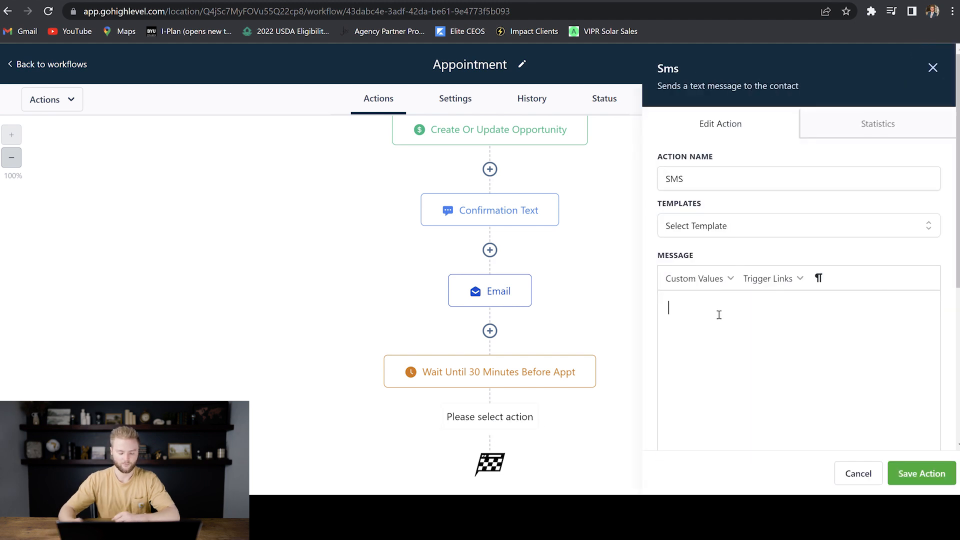
{"action": "type", "text": "Hey"}
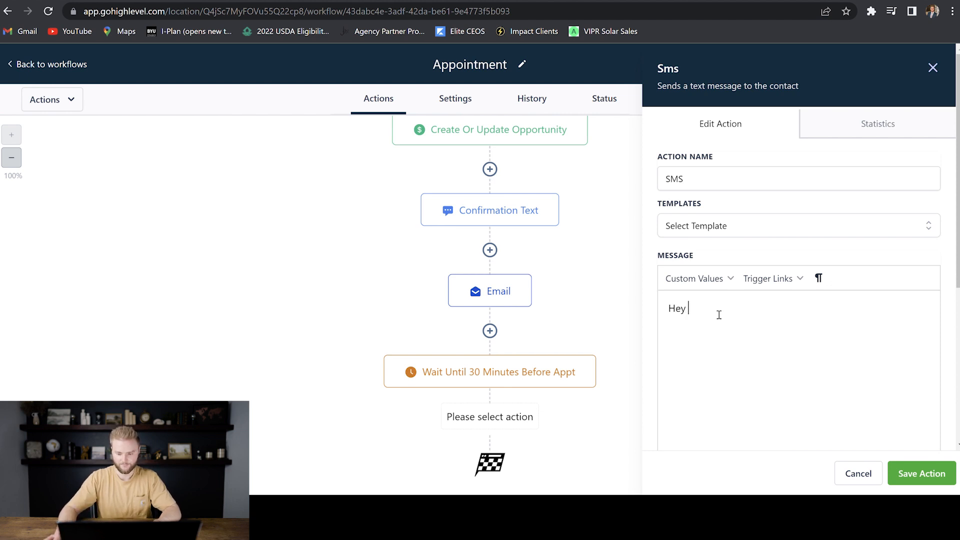
{"action": "left_click", "coordinate": [695, 278]}
{"action": "mouse_move", "coordinate": [717, 304]}
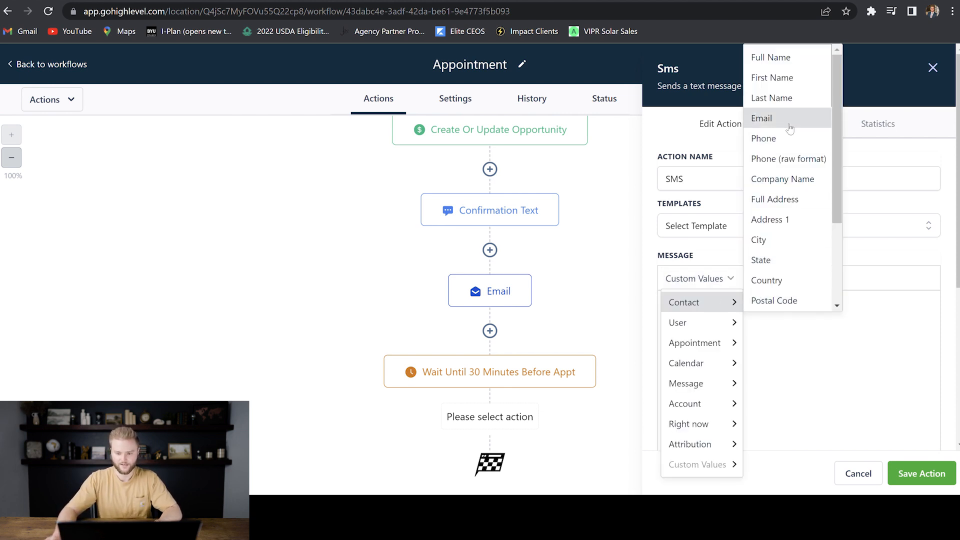
{"action": "left_click", "coordinate": [783, 77]}
{"action": "type", "text": "! Just a remind"}
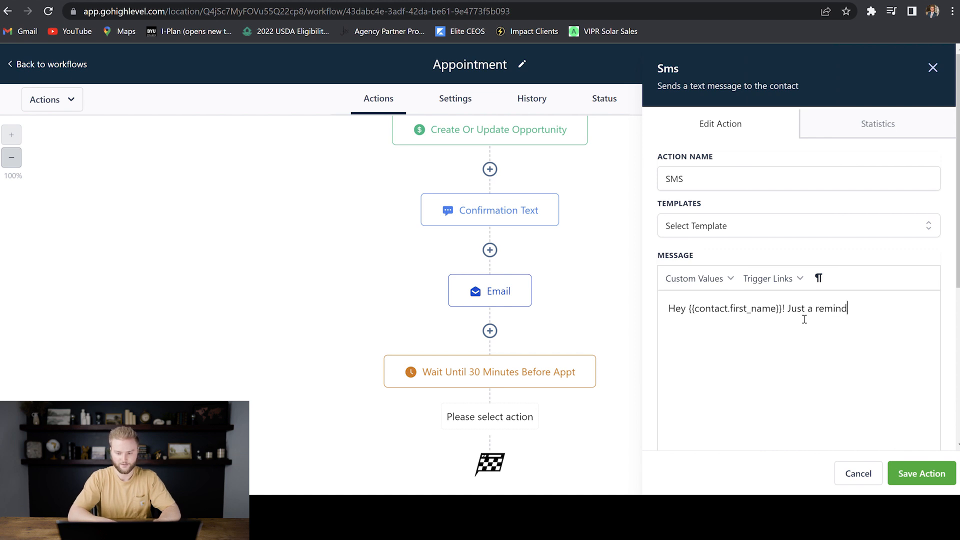
{"action": "type", "text": "er that our appointment to cha"}
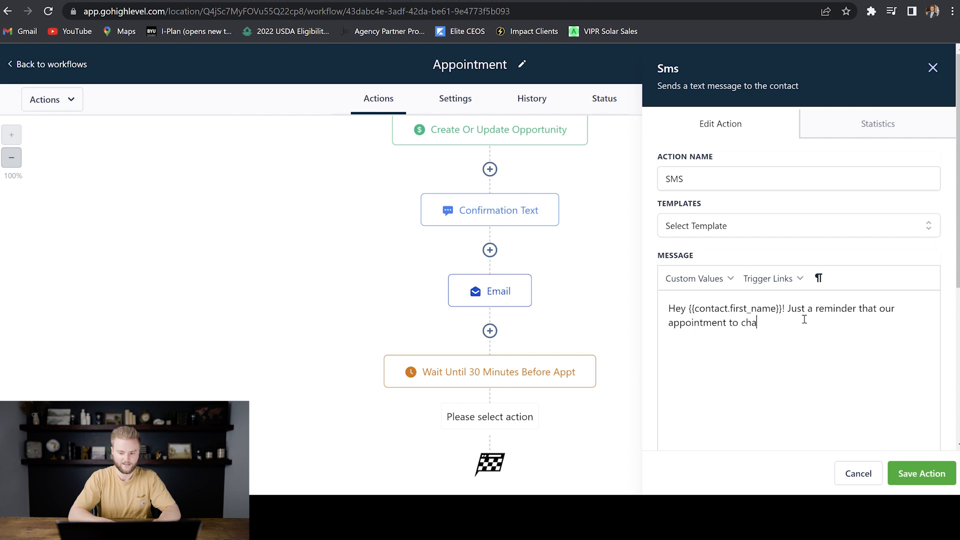
{"action": "type", "text": "t is in 30 minutes. Talk to you "}
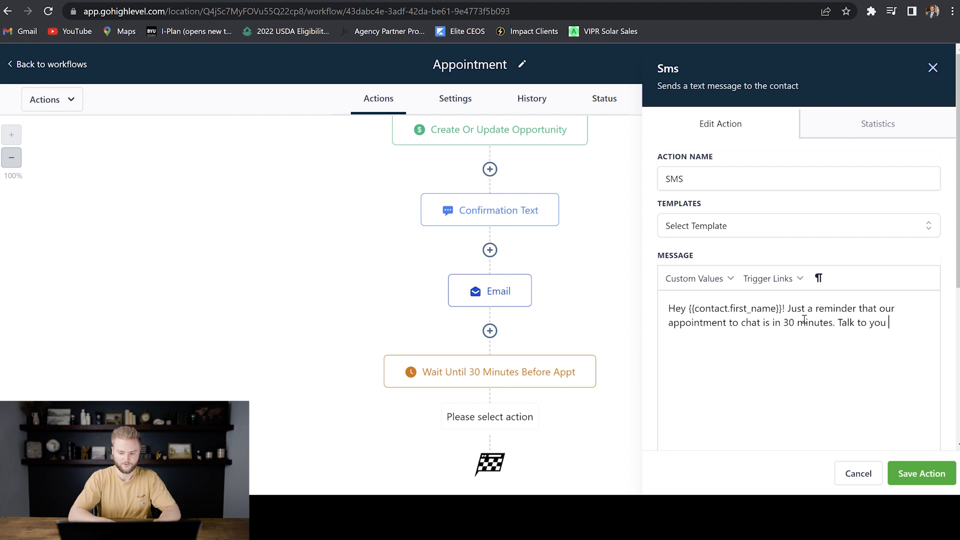
{"action": "type", "text": "soon!"}
- Copy the reminder message text and save the SMS step
{"action": "left_click_drag", "start_coordinate": [673, 313], "coordinate": [937, 323]}
{"action": "key", "text": "ctrl+c"}
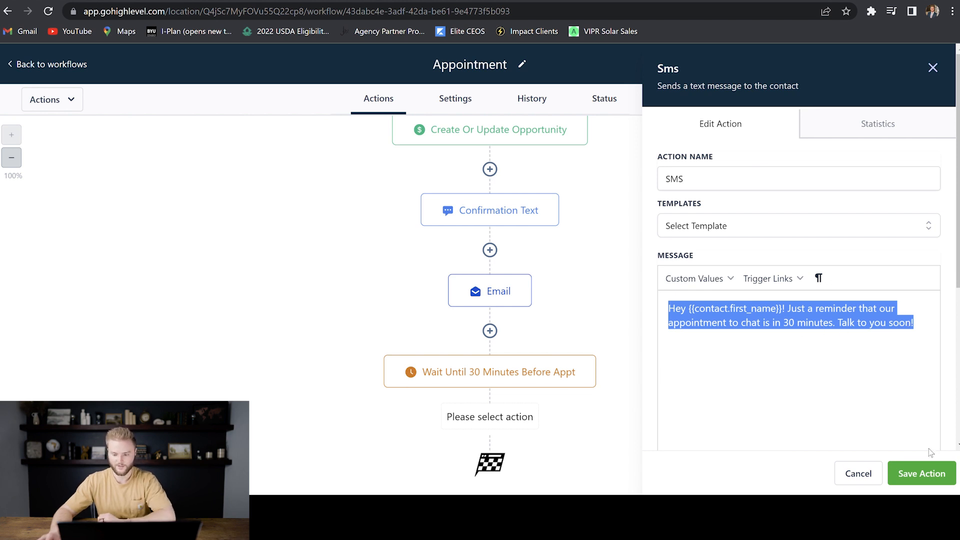
{"action": "scroll", "coordinate": [875, 360], "scroll_direction": "down", "scroll_amount": 4}
{"action": "left_click", "coordinate": [922, 473]}
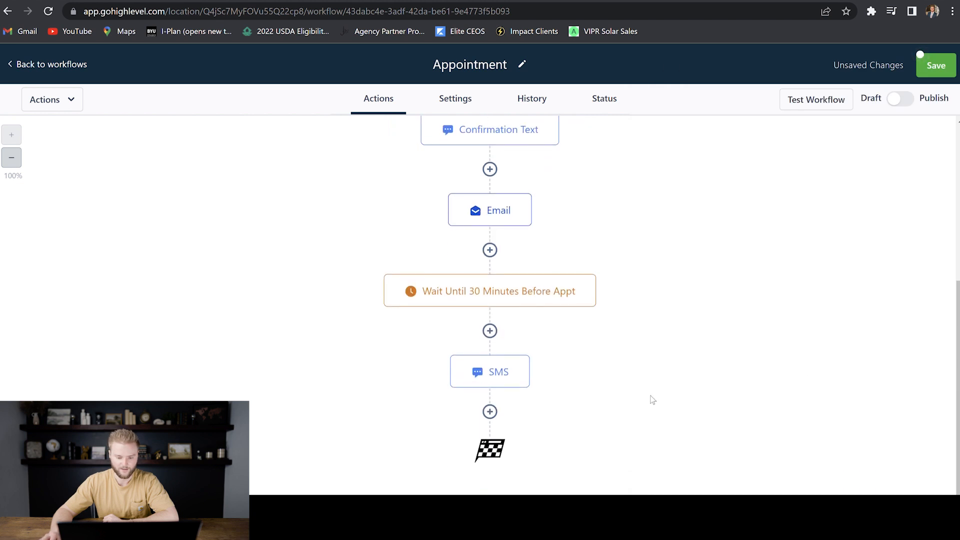
{"action": "left_click", "coordinate": [496, 416]}
- Add a Send Email step with the pasted 30-minute reminder and a sign-off with the sender's name
{"action": "left_click", "coordinate": [723, 197]}
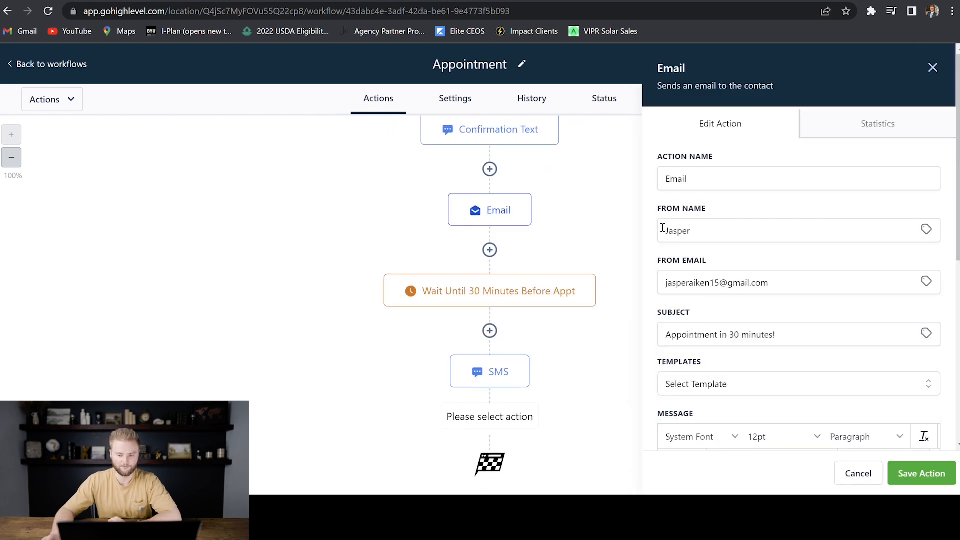
{"action": "scroll", "coordinate": [685, 300], "scroll_direction": "down", "scroll_amount": 5}
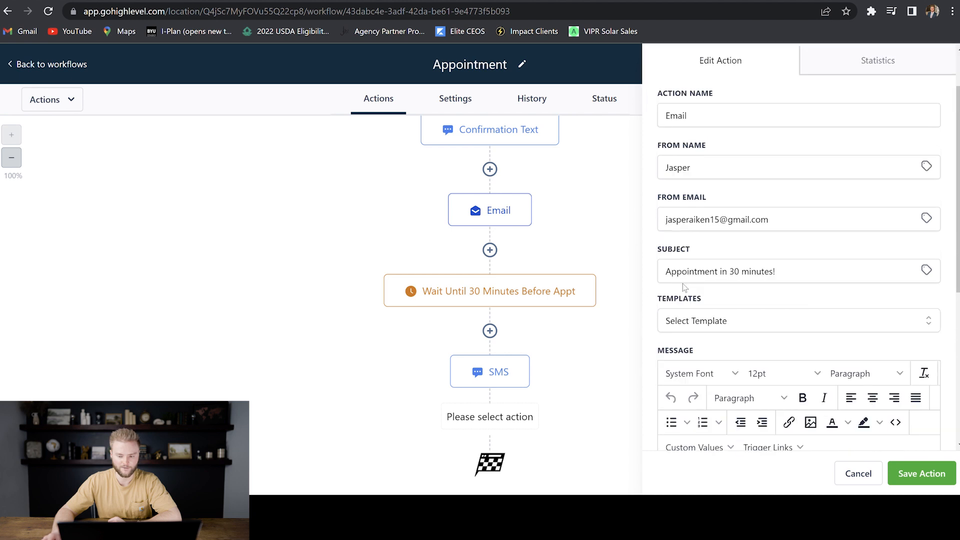
{"action": "left_click", "coordinate": [688, 289]}
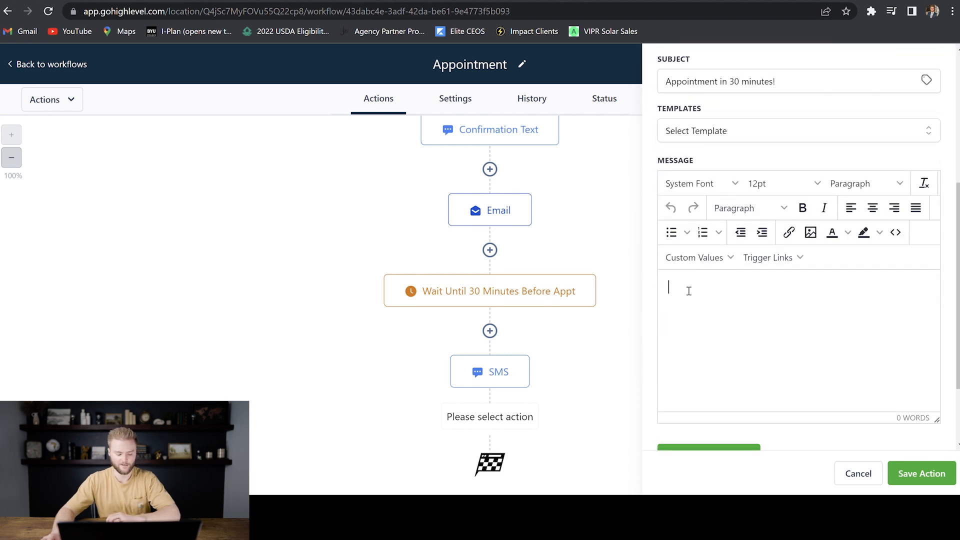
{"action": "key", "text": "ctrl+v"}
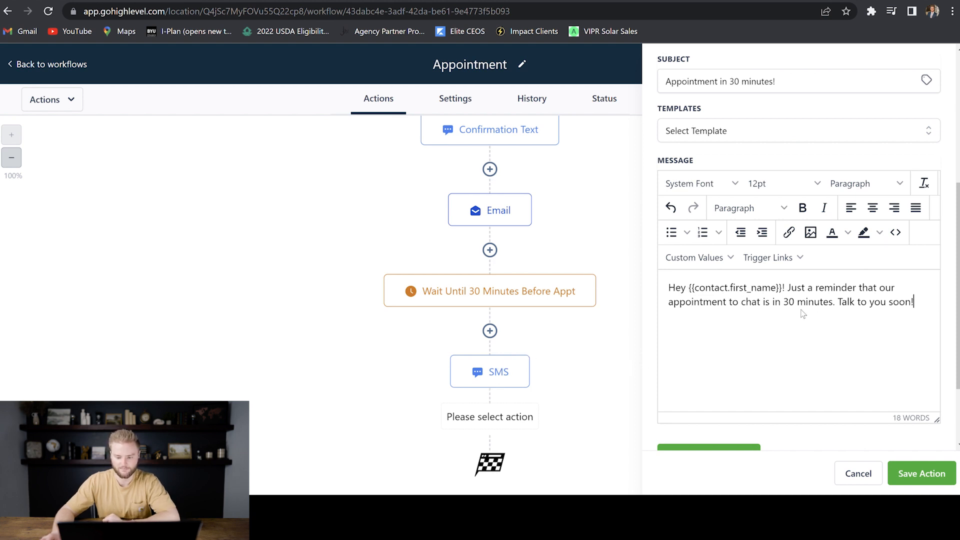
{"action": "key", "text": "Return"}
{"action": "type", "text": "-Jasper"}
{"action": "scroll", "coordinate": [813, 331], "scroll_direction": "down", "scroll_amount": 2}
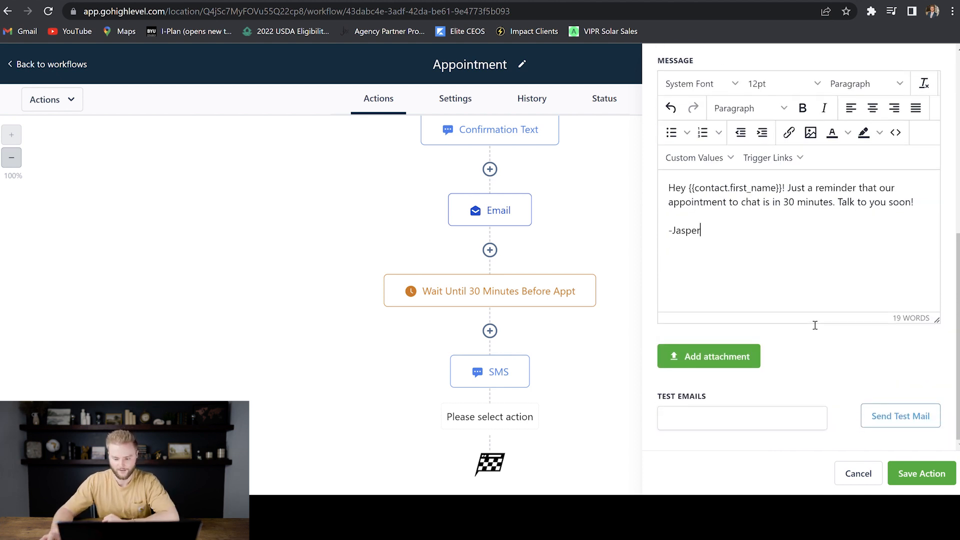
{"action": "left_click", "coordinate": [922, 473]}
{"action": "scroll", "coordinate": [684, 276], "scroll_direction": "up", "scroll_amount": 5}
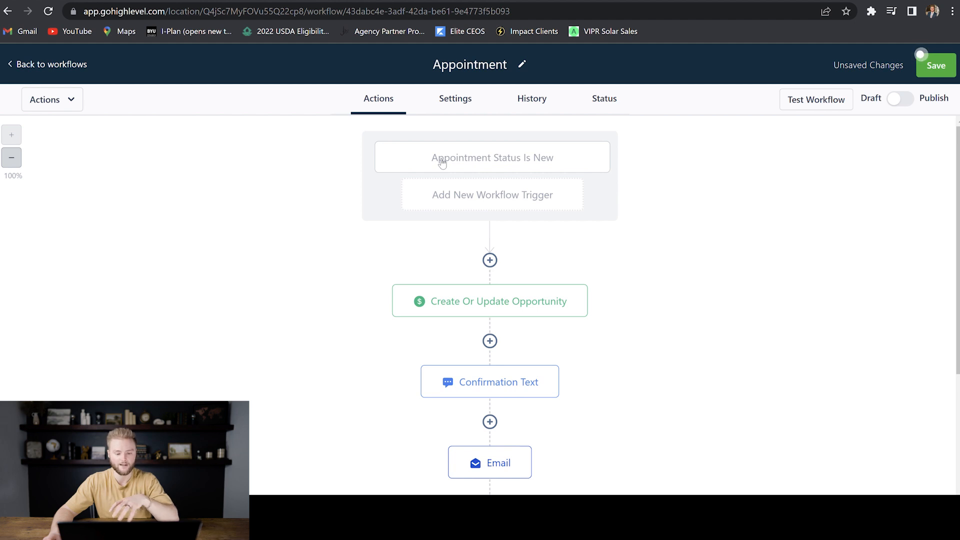
- Save the Appointment workflow, switch it from Draft to Publish, save again, and return to Workflows
{"action": "scroll", "coordinate": [500, 200], "scroll_direction": "down", "scroll_amount": 1}
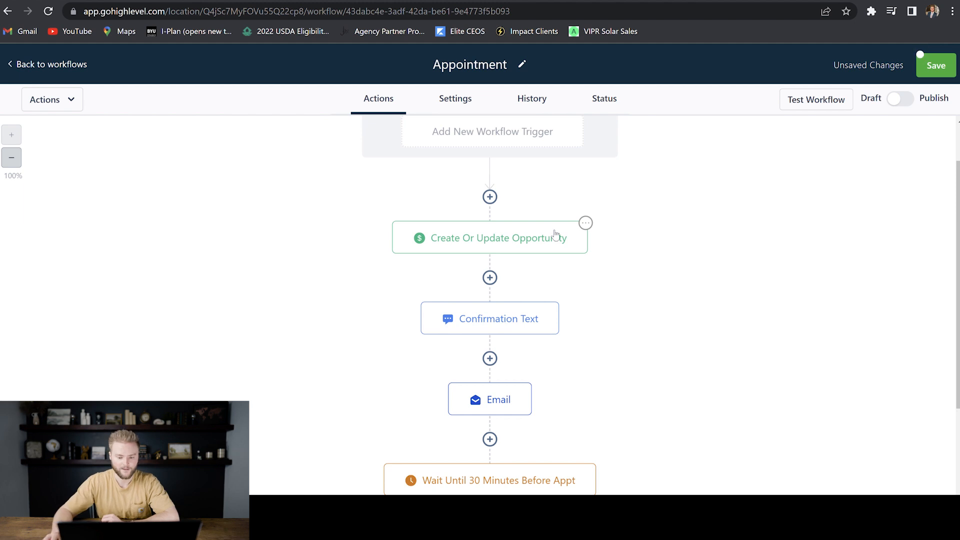
{"action": "scroll", "coordinate": [579, 227], "scroll_direction": "down", "scroll_amount": 2}
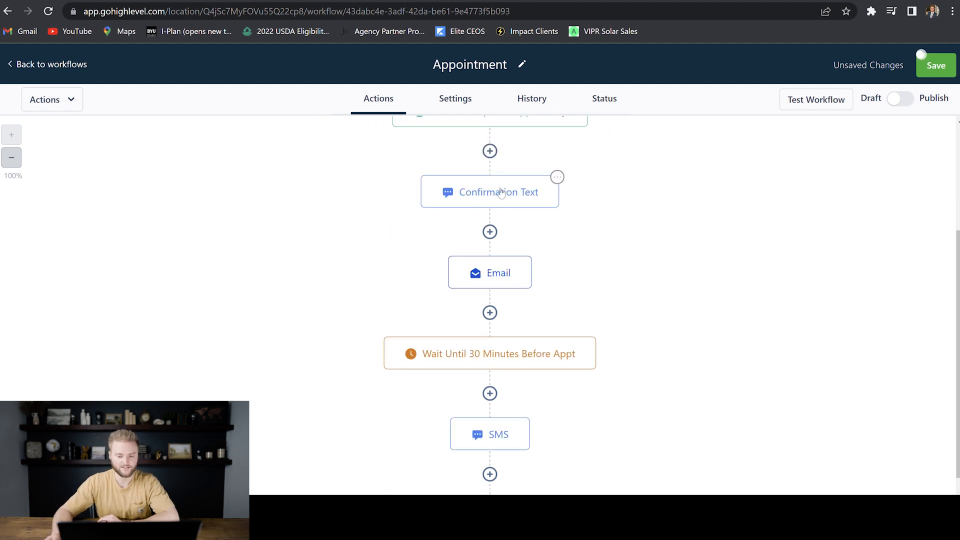
{"action": "scroll", "coordinate": [506, 262], "scroll_direction": "down", "scroll_amount": 2}
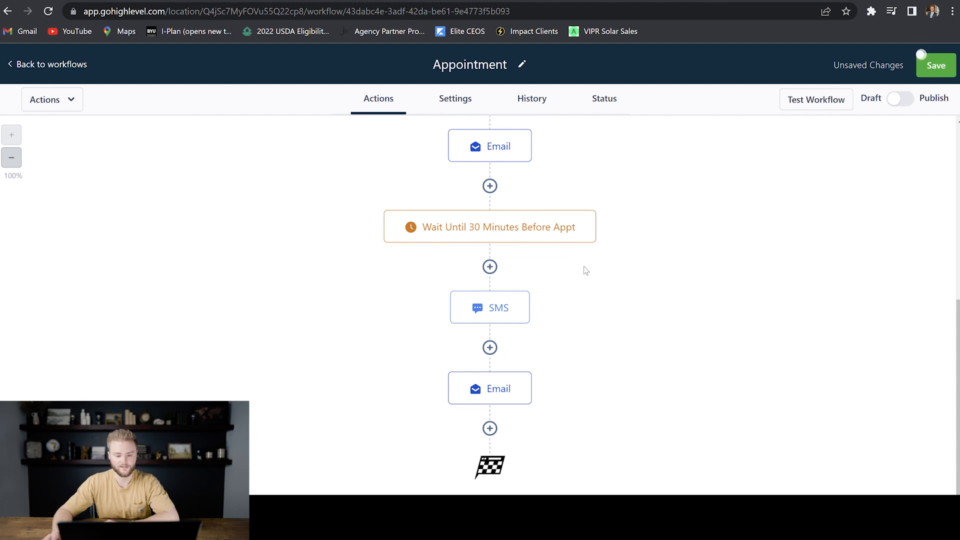
{"action": "scroll", "coordinate": [583, 270], "scroll_direction": "down", "scroll_amount": 1}
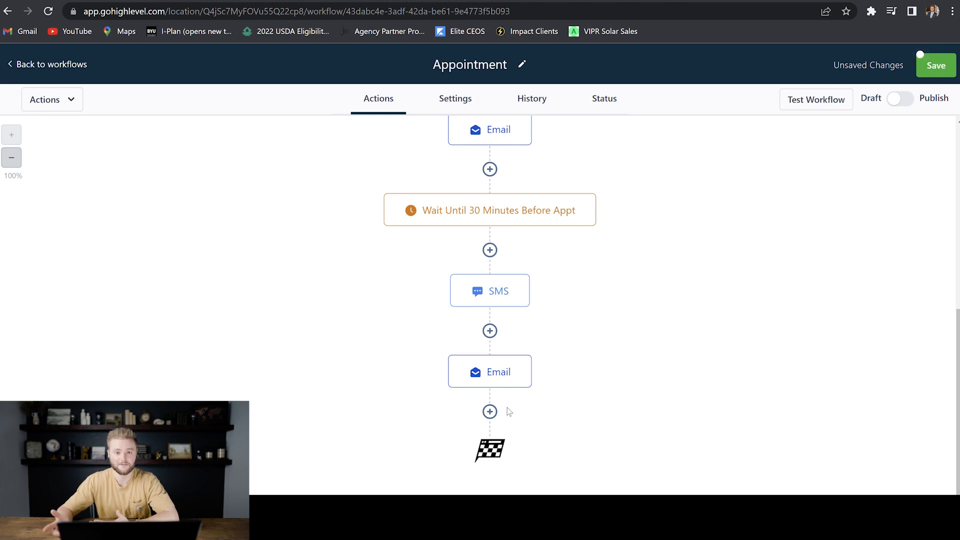
{"action": "left_click", "coordinate": [935, 65]}
{"action": "left_click", "coordinate": [898, 100]}
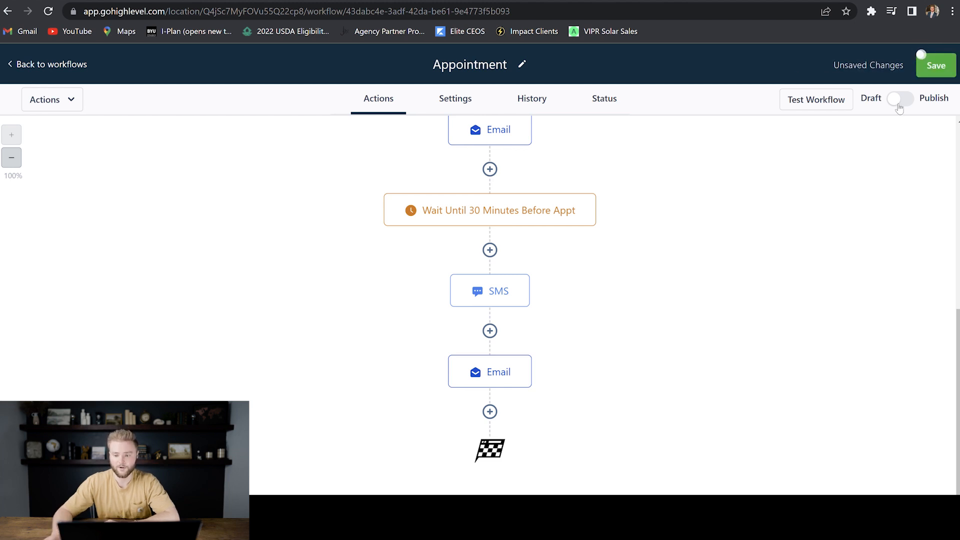
{"action": "left_click", "coordinate": [939, 69]}
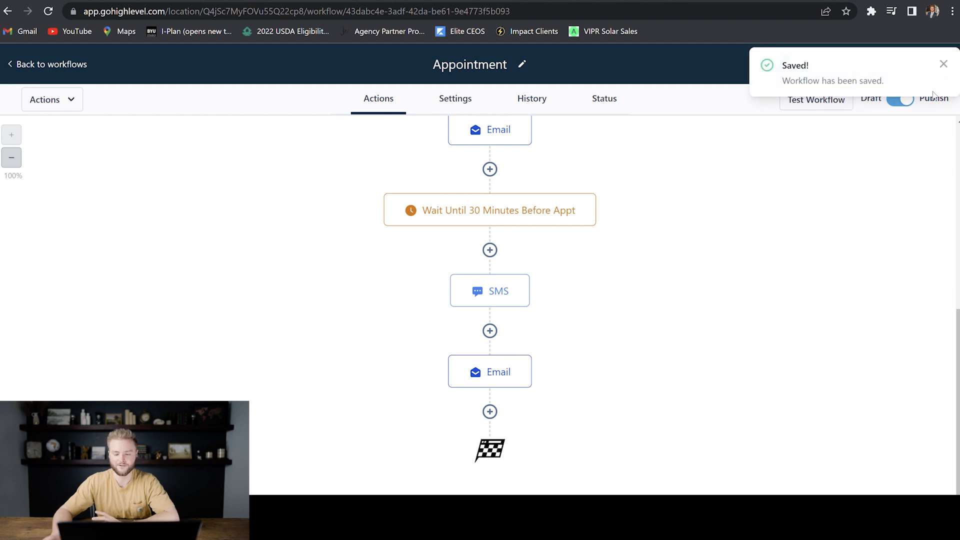
{"action": "scroll", "coordinate": [610, 187], "scroll_direction": "up", "scroll_amount": 6}
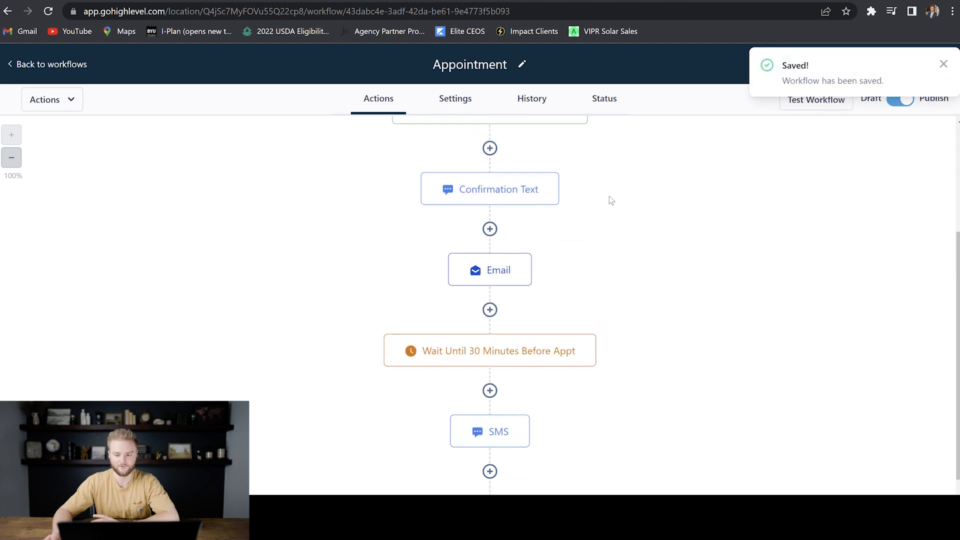
{"action": "left_click", "coordinate": [944, 64]}
{"action": "left_click", "coordinate": [55, 65]}
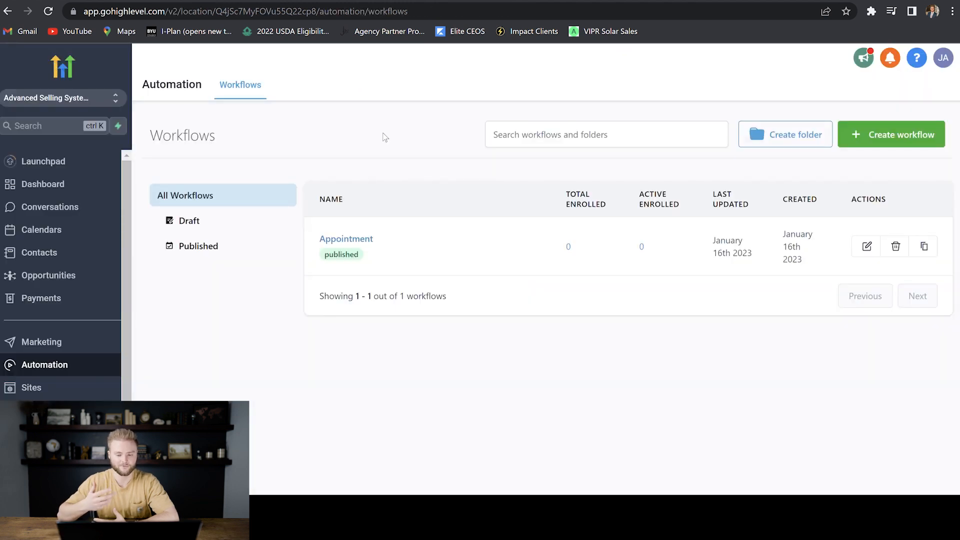
- Create a new workflow from scratch named 'Onboarding'
{"action": "left_click", "coordinate": [899, 140]}
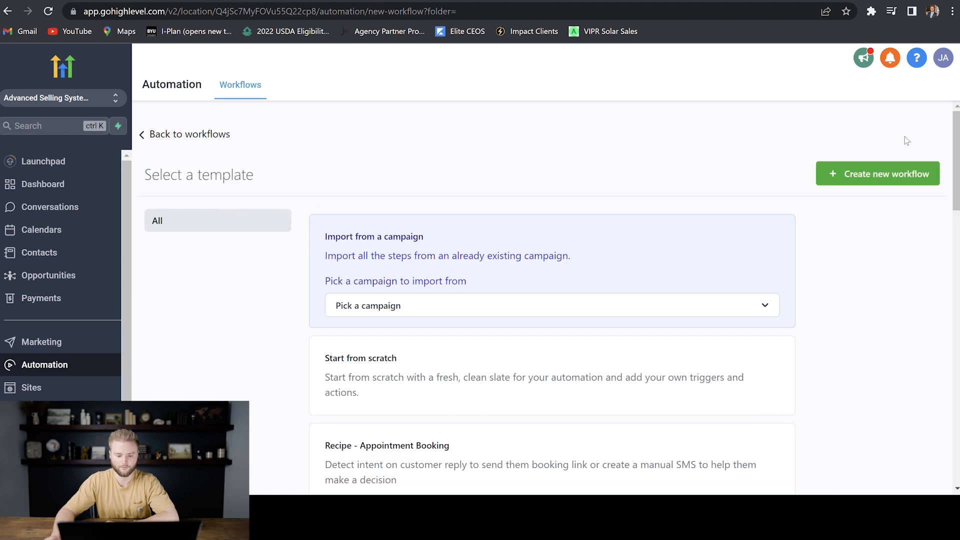
{"action": "left_click", "coordinate": [880, 176]}
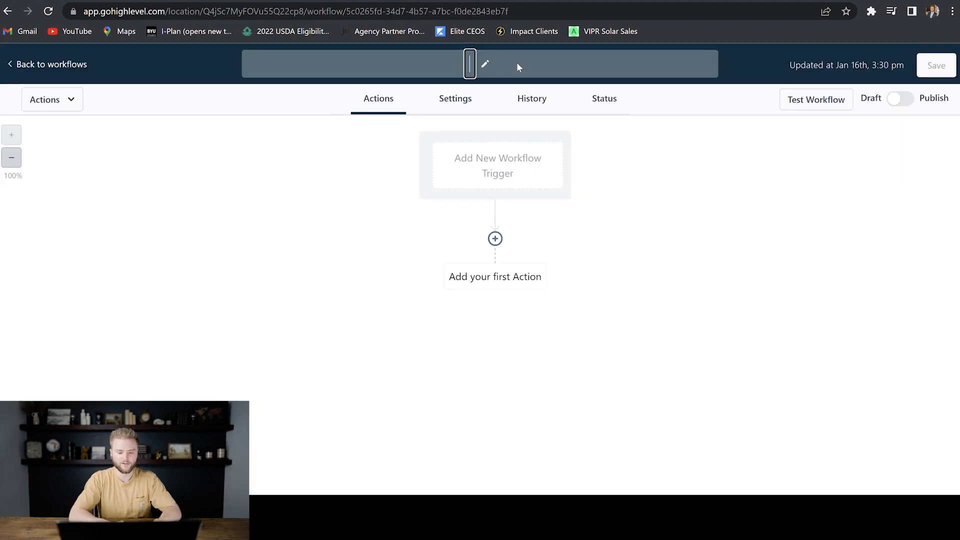
{"action": "type", "text": "Onboarding"}
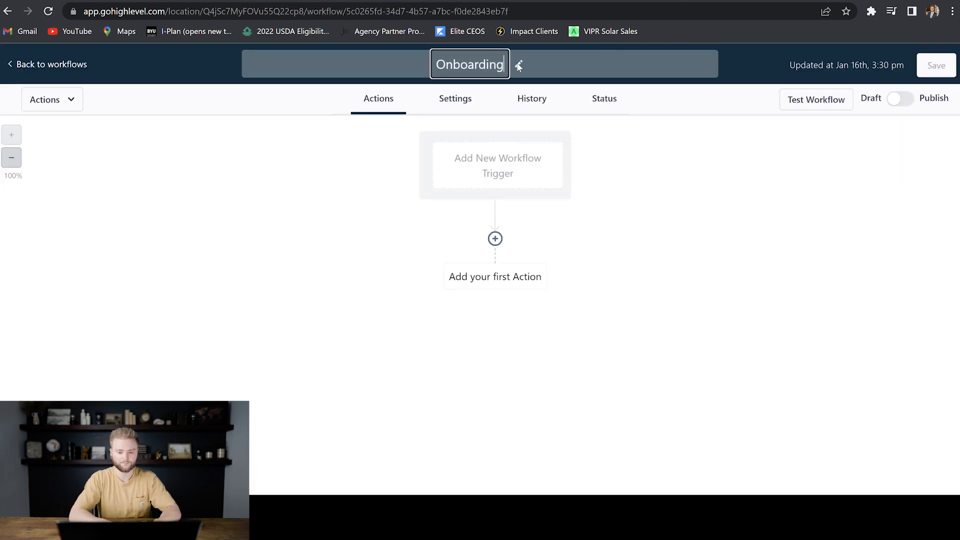
{"action": "left_click", "coordinate": [655, 163]}
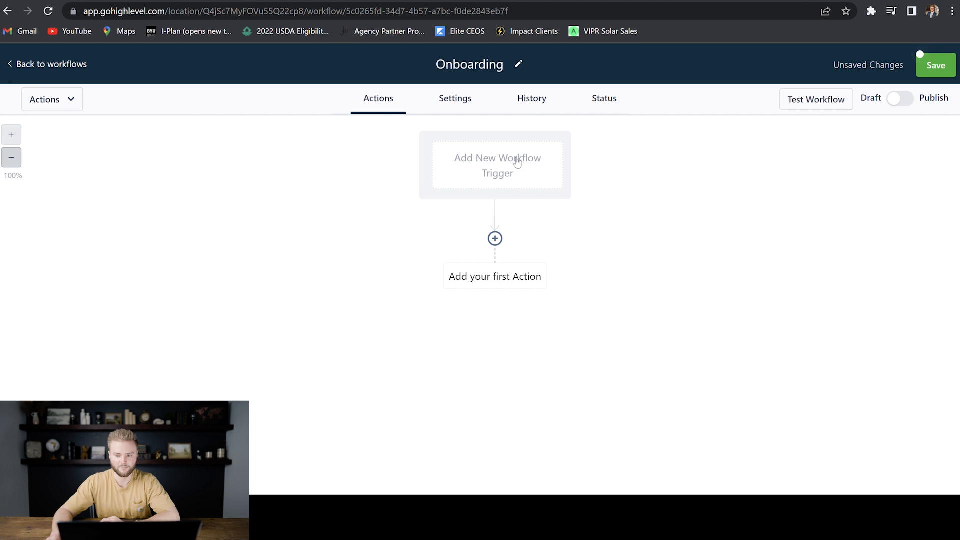
{"action": "left_click", "coordinate": [483, 162]}
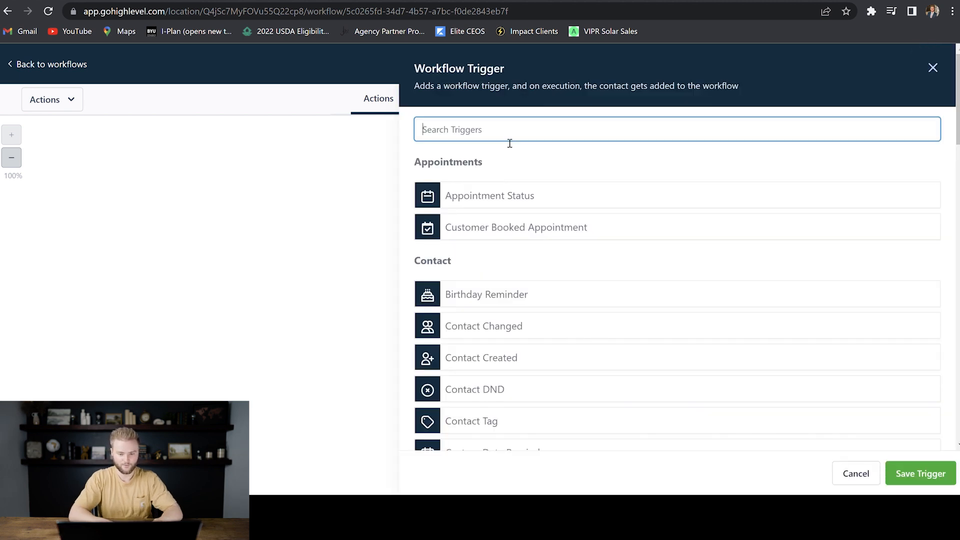
- Add a Contact Tag trigger filtered on Tag Added = 'paying client'
{"action": "type", "text": "tag"}
{"action": "left_click", "coordinate": [505, 197]}
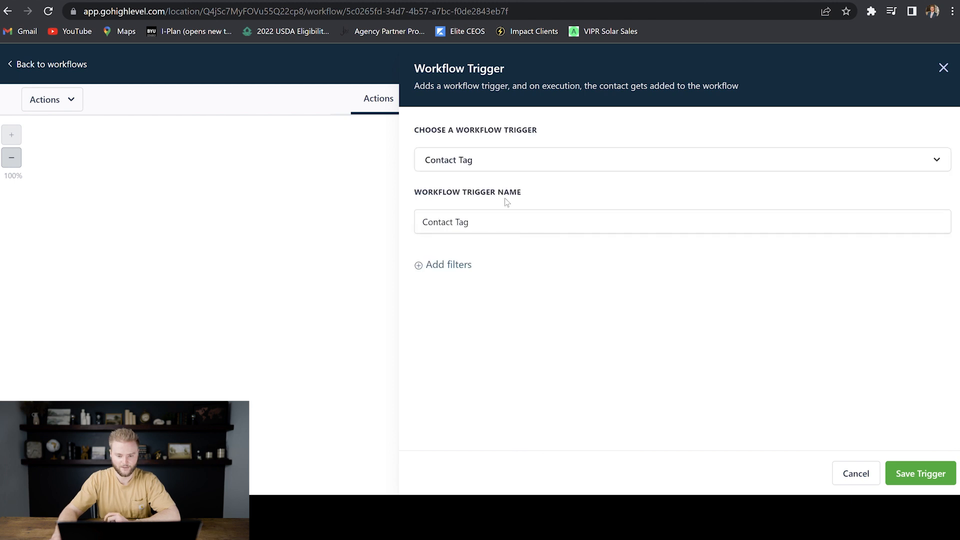
{"action": "left_click", "coordinate": [503, 230]}
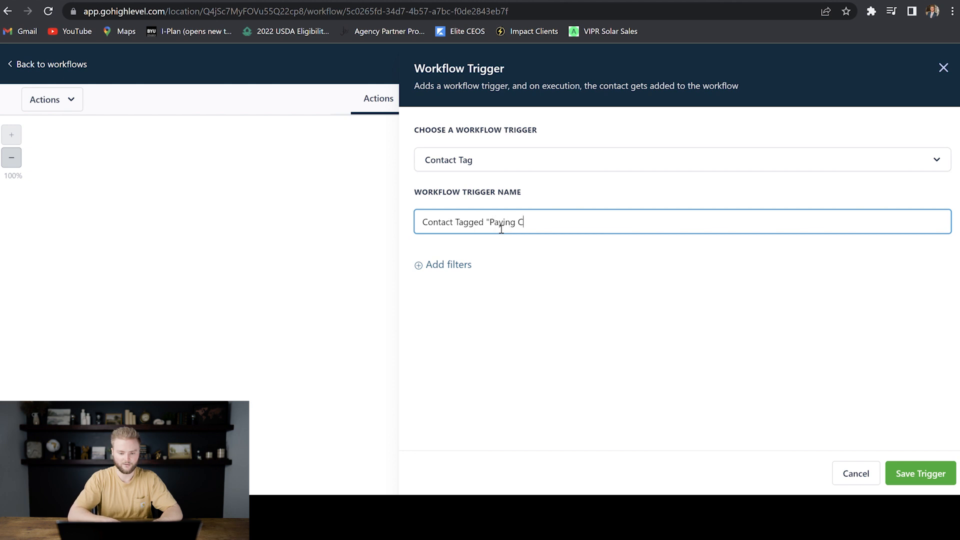
{"action": "left_click", "coordinate": [465, 266]}
{"action": "left_click", "coordinate": [508, 283]}
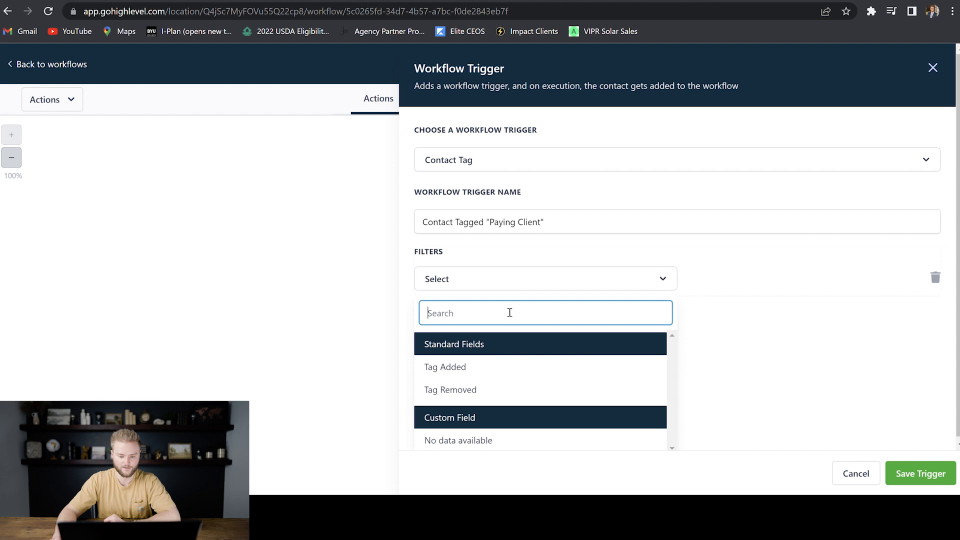
{"action": "left_click", "coordinate": [455, 367]}
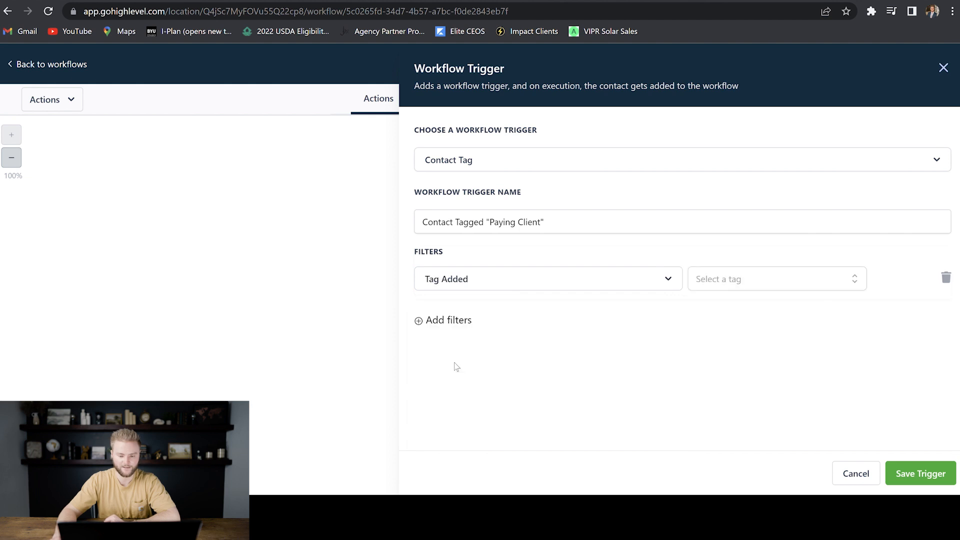
{"action": "left_click", "coordinate": [718, 281]}
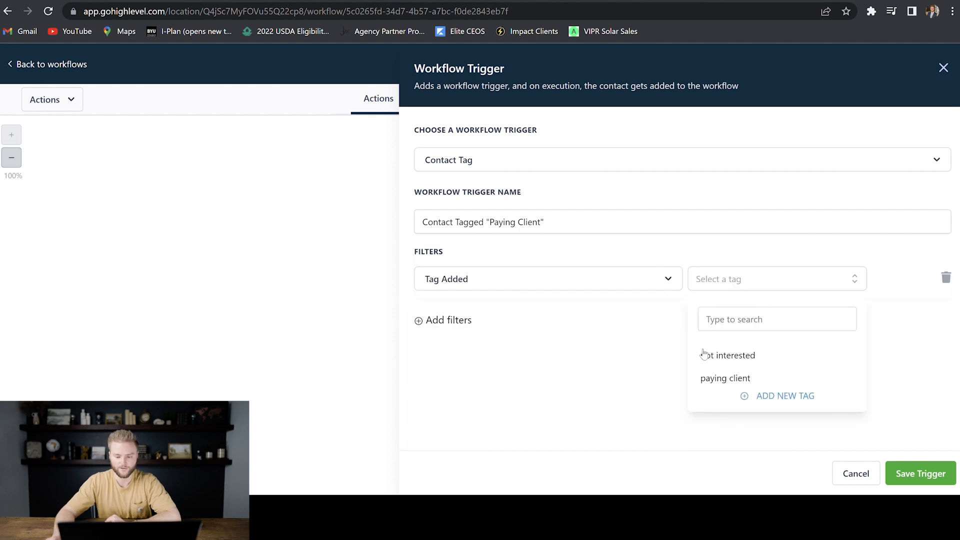
{"action": "left_click", "coordinate": [731, 383]}
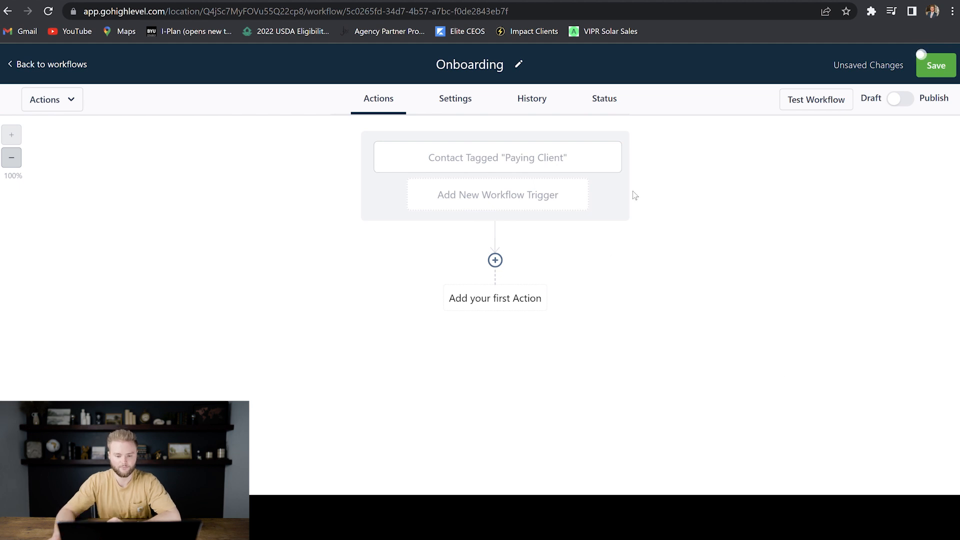
- Add a Create/Update Opportunity action in Business Pipeline at the Paying Client stage
{"action": "left_click", "coordinate": [495, 260]}
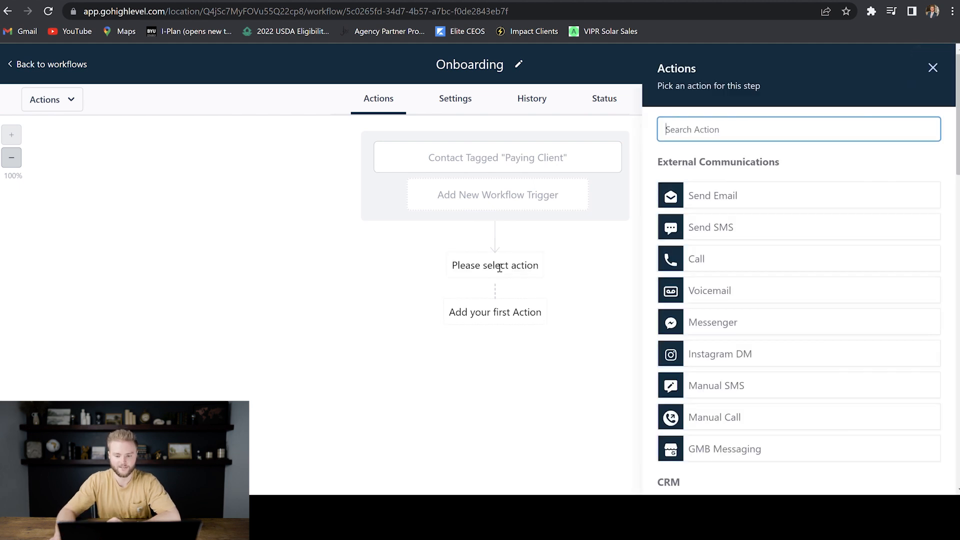
{"action": "type", "text": "upda"}
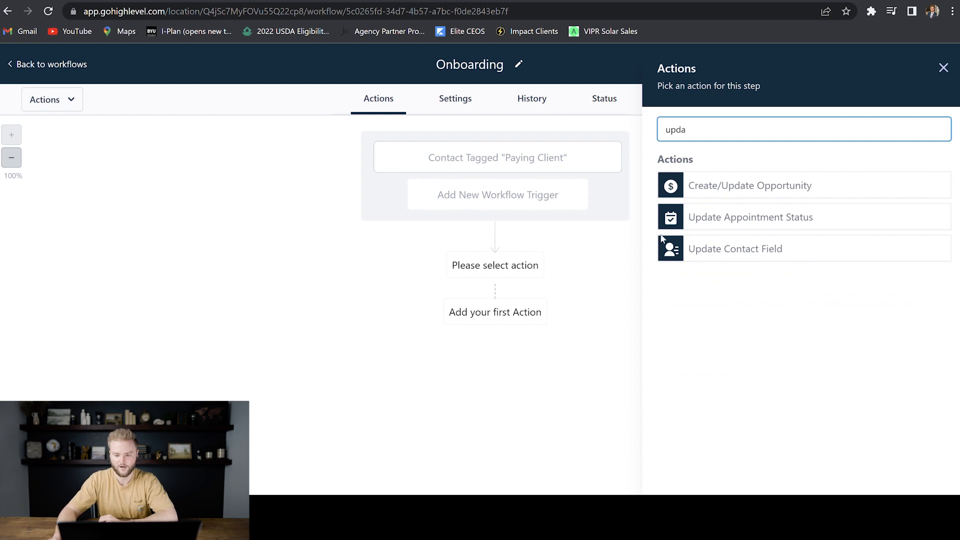
{"action": "left_click", "coordinate": [758, 188]}
{"action": "left_click", "coordinate": [759, 208]}
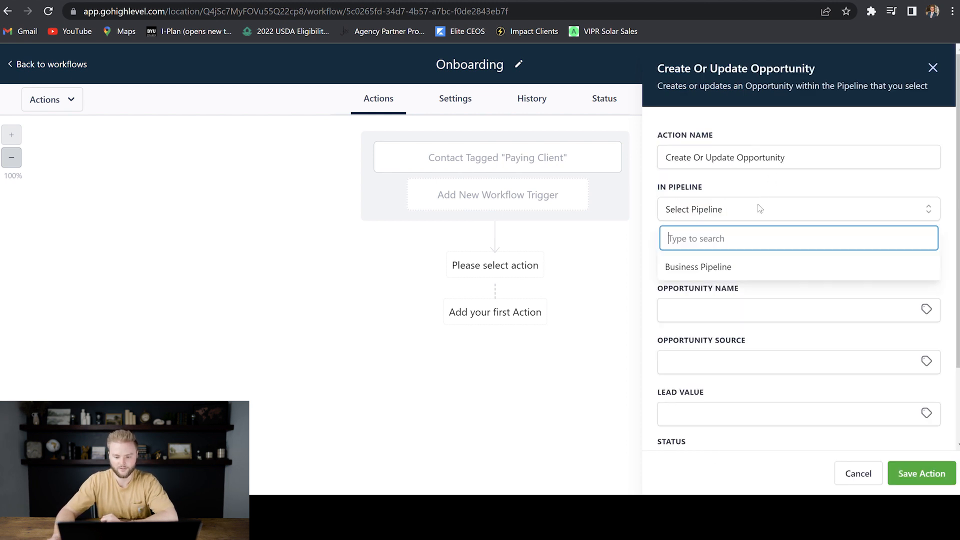
{"action": "left_click", "coordinate": [720, 267]}
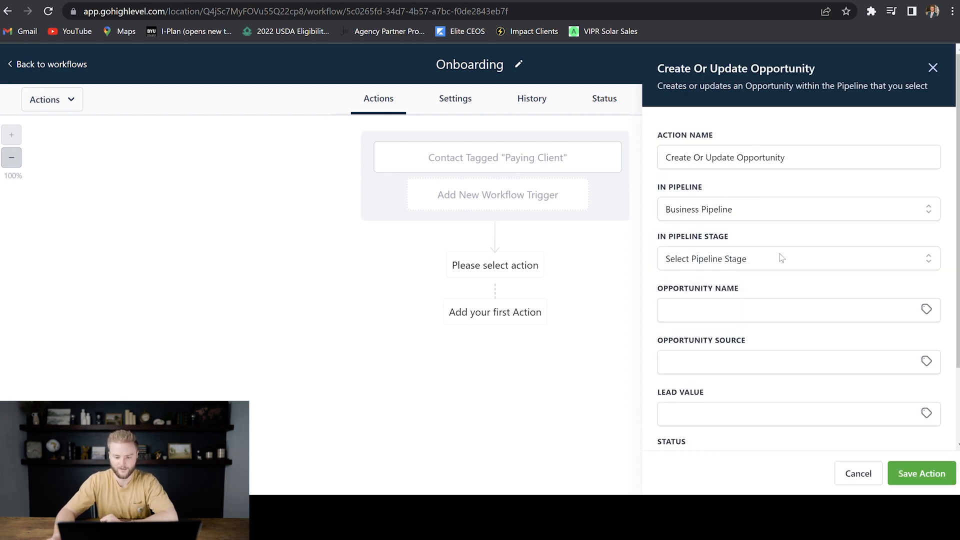
{"action": "left_click", "coordinate": [781, 258]}
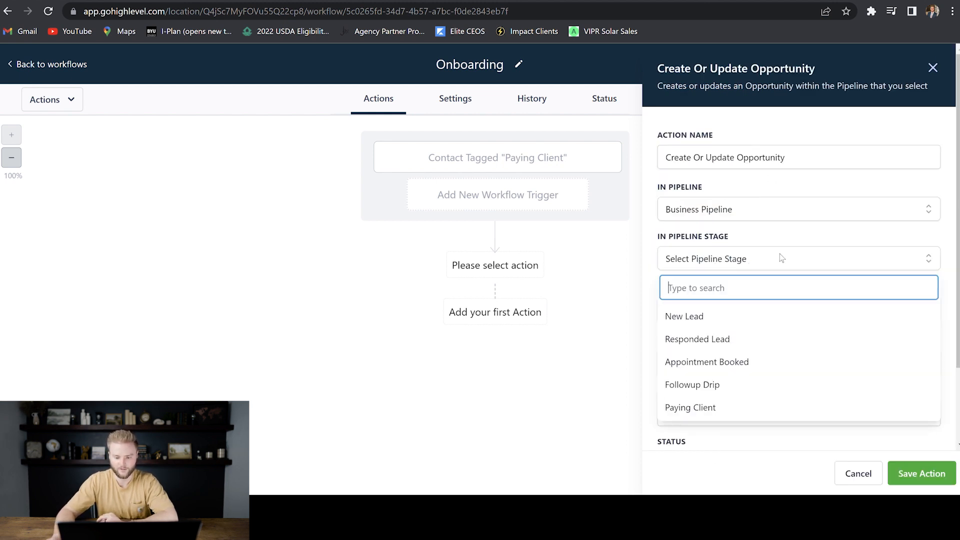
{"action": "left_click", "coordinate": [691, 407]}
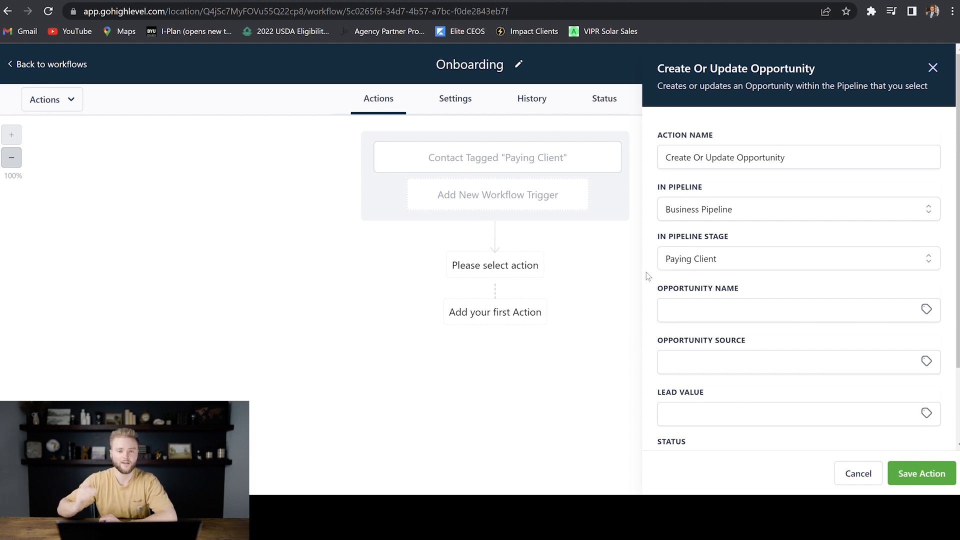
- Name the opportunity after the contact's full name and source it from the contact's source
{"action": "left_click", "coordinate": [926, 309]}
{"action": "left_click", "coordinate": [870, 364]}
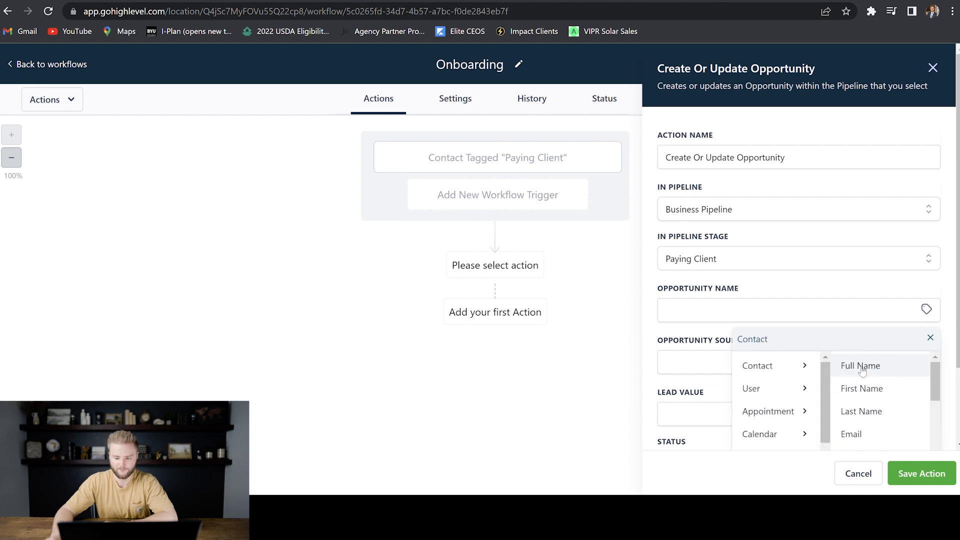
{"action": "left_click", "coordinate": [883, 368]}
{"action": "scroll", "coordinate": [951, 296], "scroll_direction": "down", "scroll_amount": 3}
{"action": "left_click", "coordinate": [926, 267]}
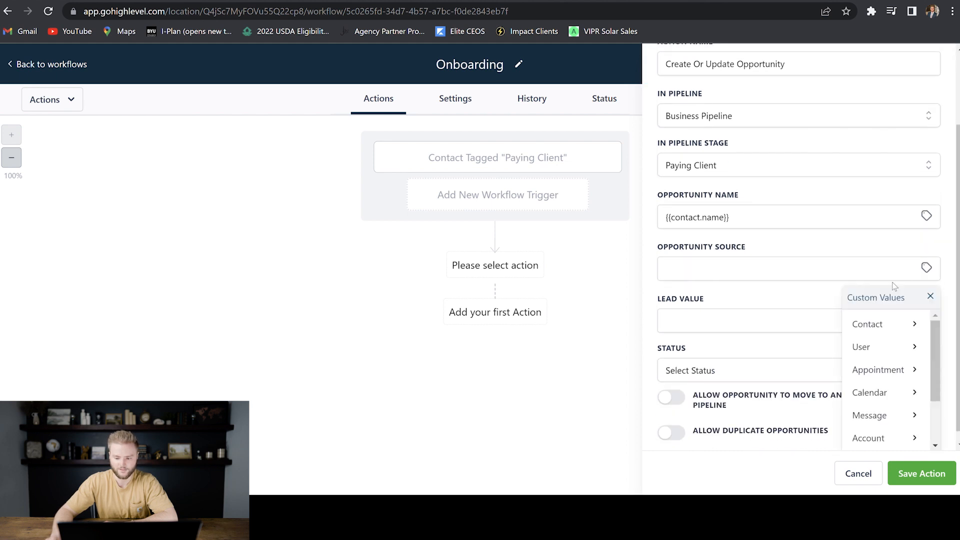
{"action": "left_click", "coordinate": [872, 323]}
{"action": "scroll", "coordinate": [874, 335], "scroll_direction": "down", "scroll_amount": 5}
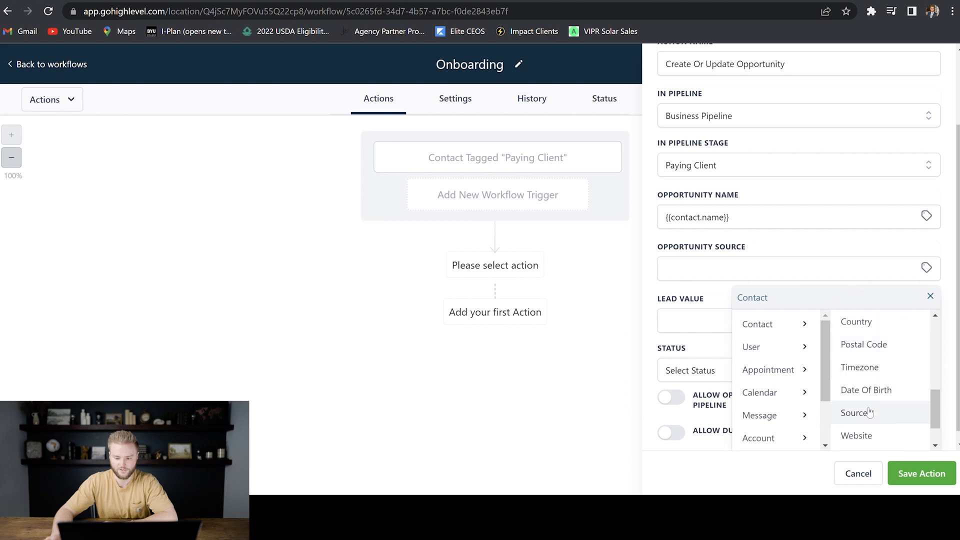
{"action": "left_click", "coordinate": [867, 409]}
- Set the lead value to 4000 and status to won, then save the opportunity step
{"action": "left_click", "coordinate": [730, 329]}
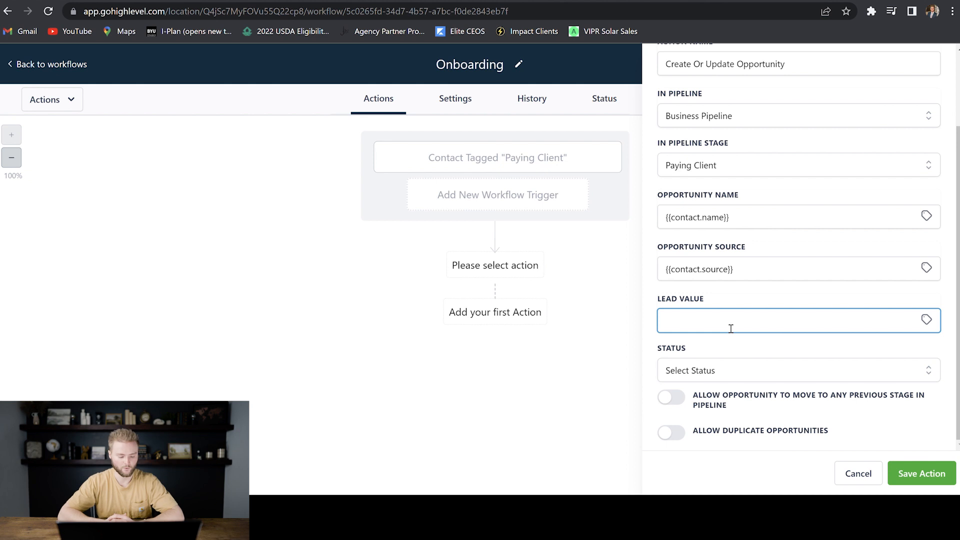
{"action": "type", "text": "4000"}
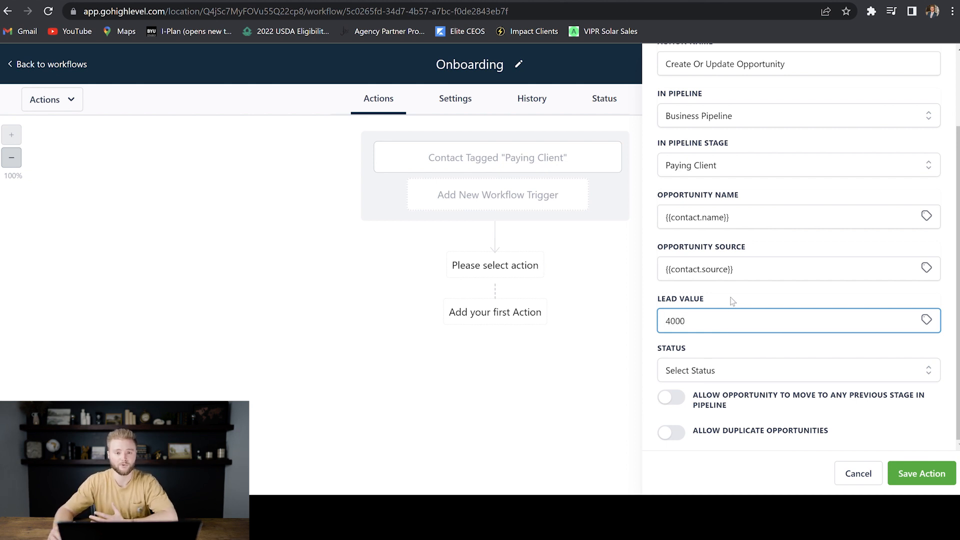
{"action": "left_click", "coordinate": [730, 349]}
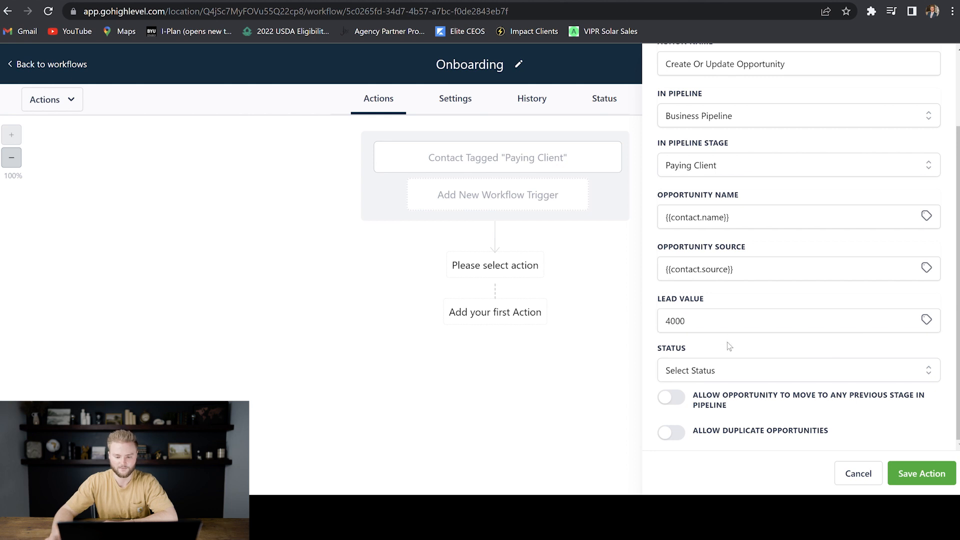
{"action": "left_click", "coordinate": [736, 370]}
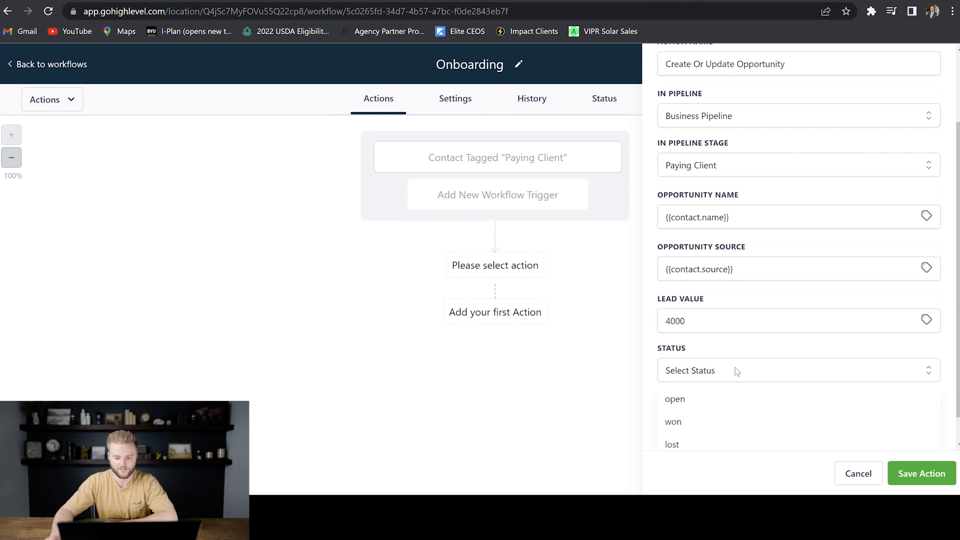
{"action": "left_click", "coordinate": [686, 421]}
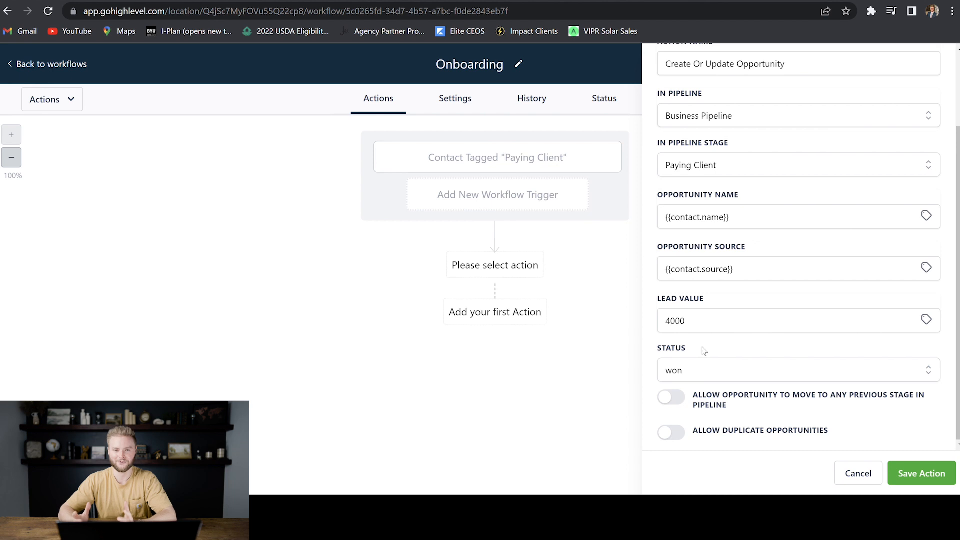
{"action": "left_click", "coordinate": [926, 473]}
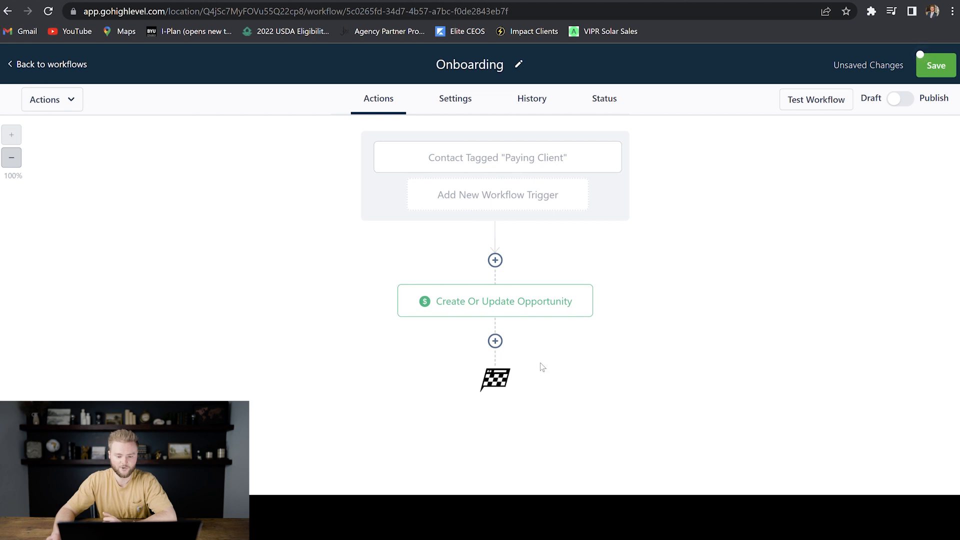
{"action": "left_click", "coordinate": [496, 341]}
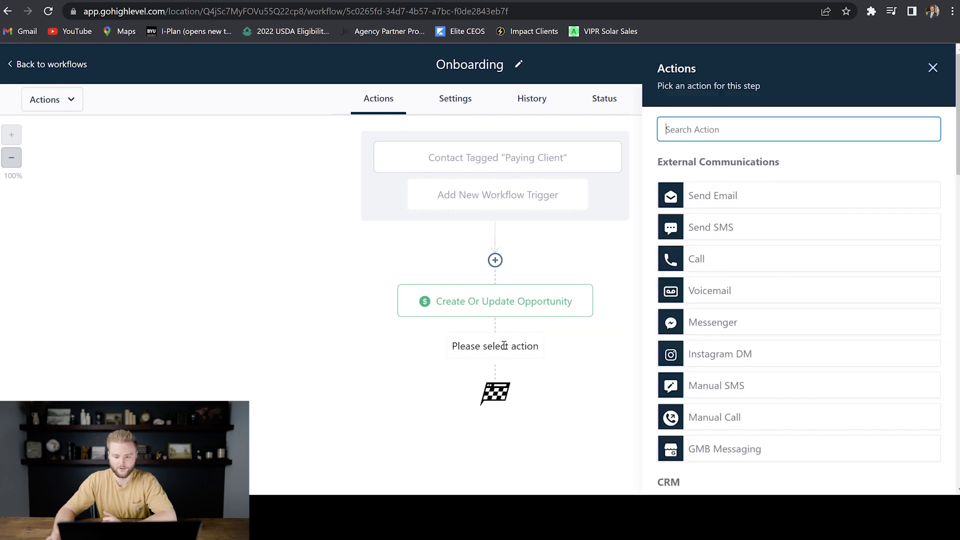
- Add a Send SMS step after the opportunity, pasting the first-name welcome message with app download links
{"action": "left_click", "coordinate": [721, 230]}
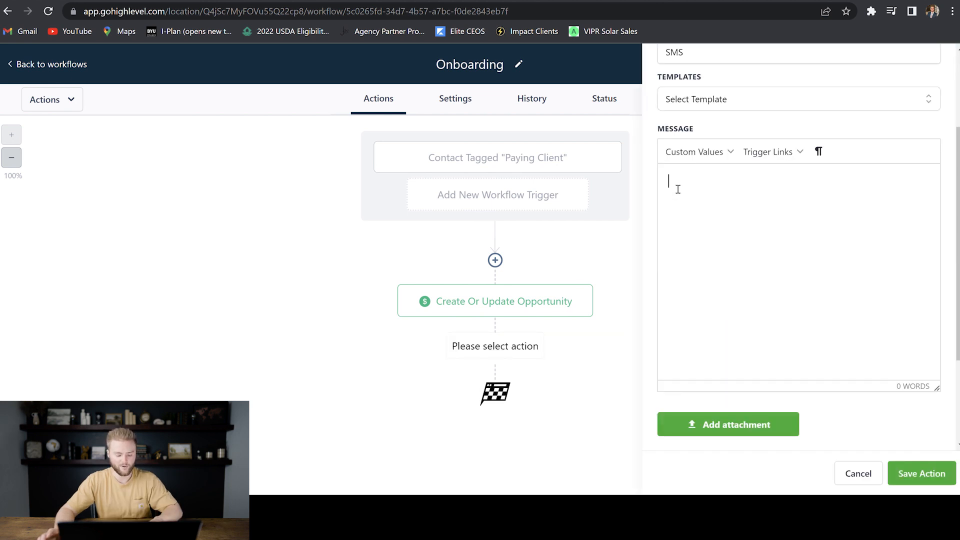
{"action": "key", "text": "ctrl+v"}
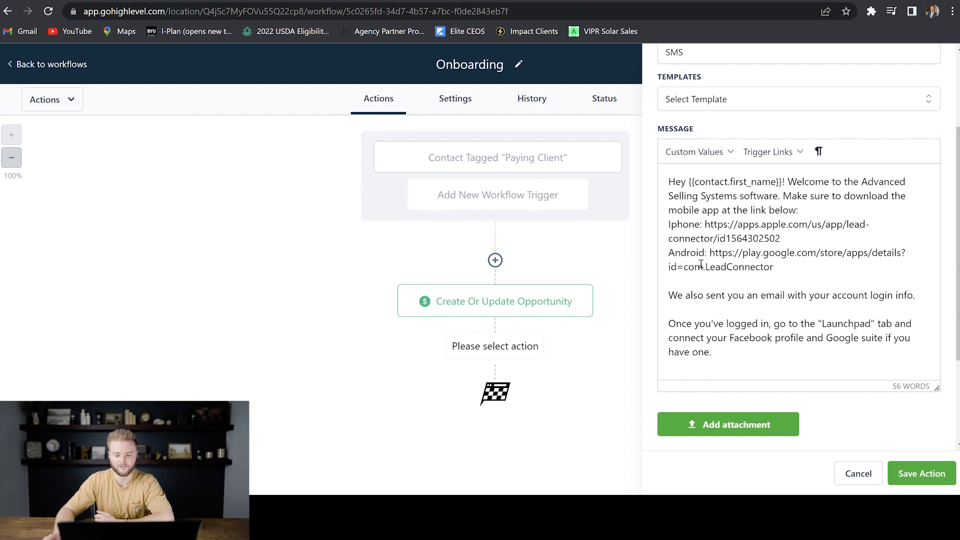
{"action": "scroll", "coordinate": [705, 265], "scroll_direction": "down", "scroll_amount": 1}
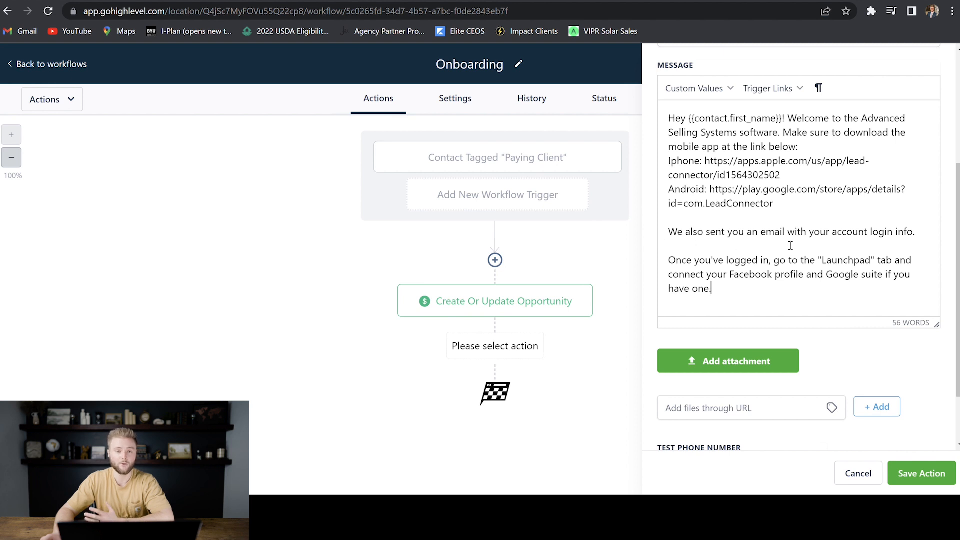
{"action": "scroll", "coordinate": [790, 245], "scroll_direction": "down", "scroll_amount": 1}
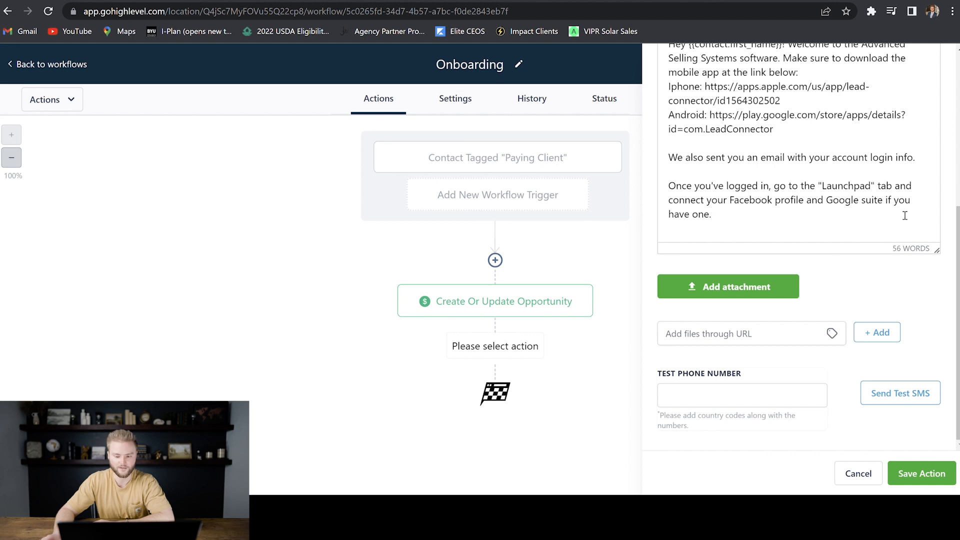
{"action": "scroll", "coordinate": [788, 261], "scroll_direction": "up", "scroll_amount": 3}
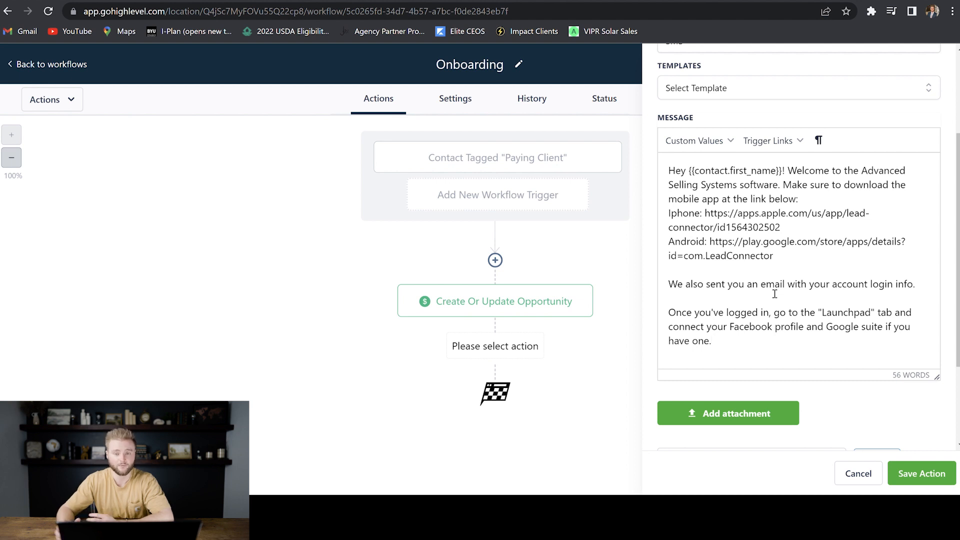
{"action": "scroll", "coordinate": [774, 294], "scroll_direction": "down", "scroll_amount": 2}
{"action": "left_click", "coordinate": [921, 473]}
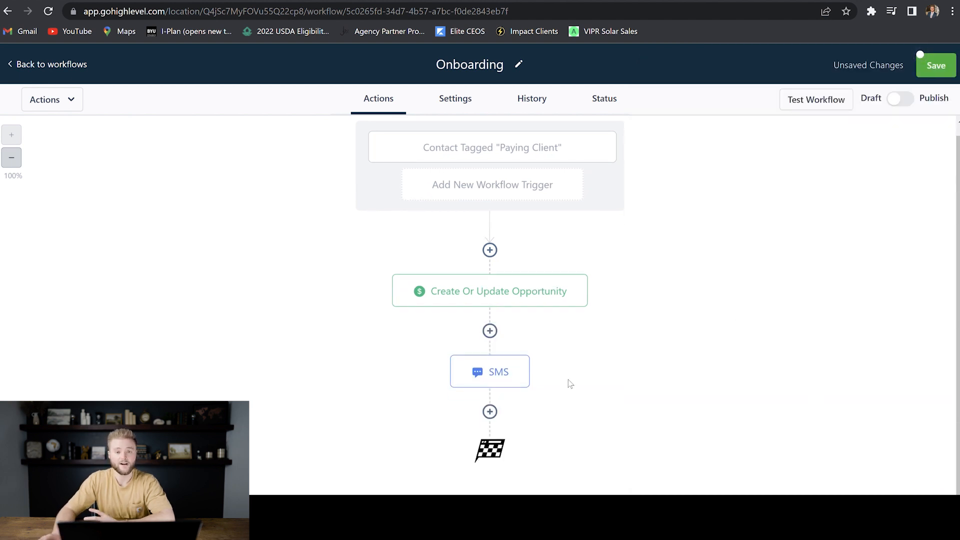
{"action": "left_click", "coordinate": [489, 412]}
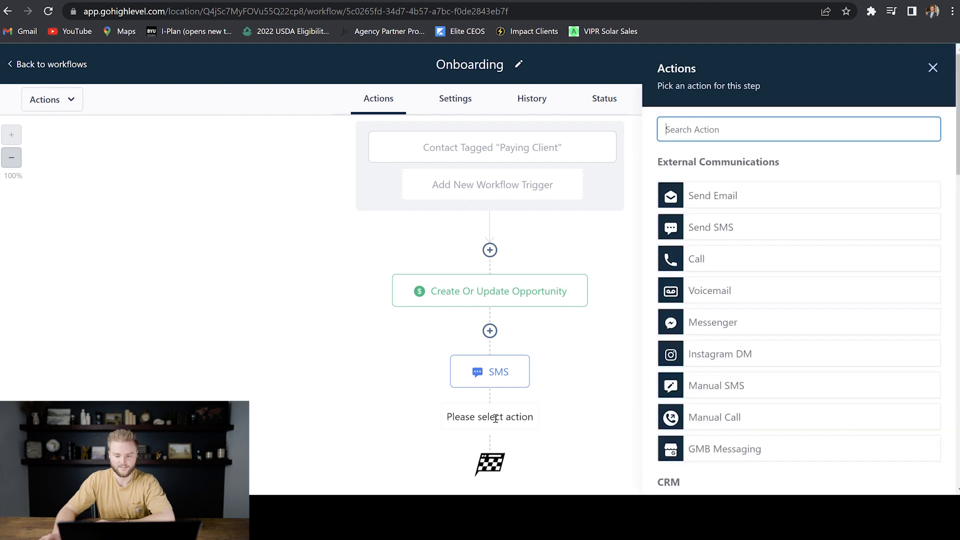
- Add a Send Email step after the SMS containing the pasted onboarding login-info message
{"action": "left_click", "coordinate": [724, 195]}
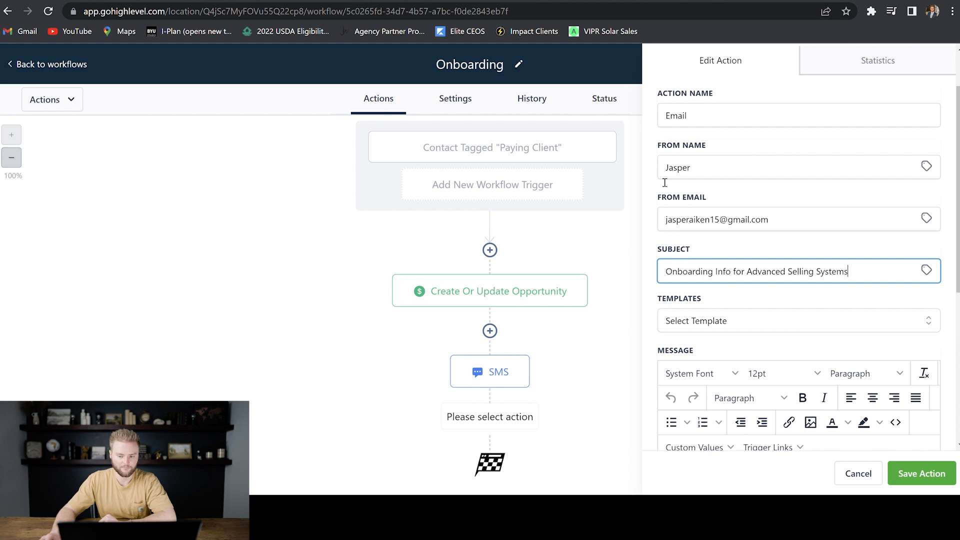
{"action": "scroll", "coordinate": [713, 231], "scroll_direction": "down", "scroll_amount": 5}
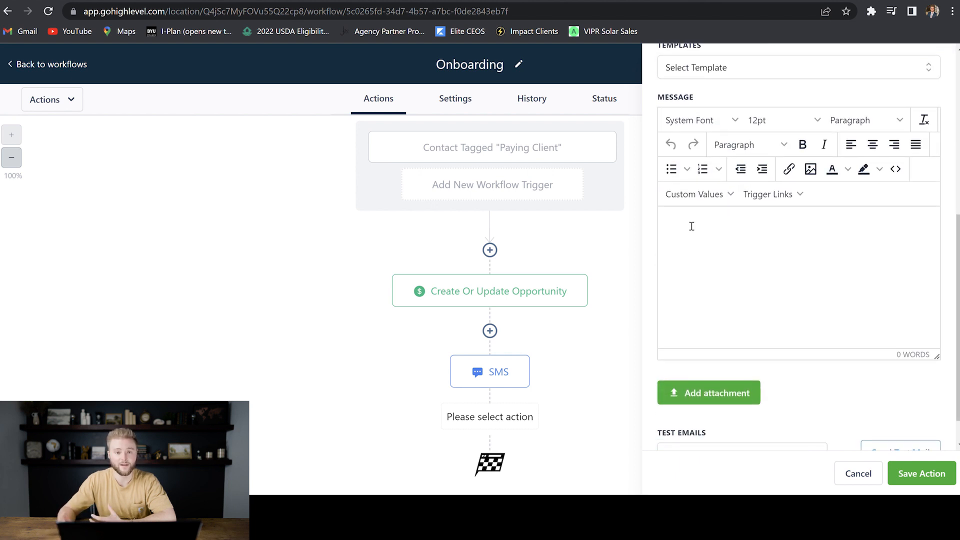
{"action": "key", "text": "ctrl+v"}
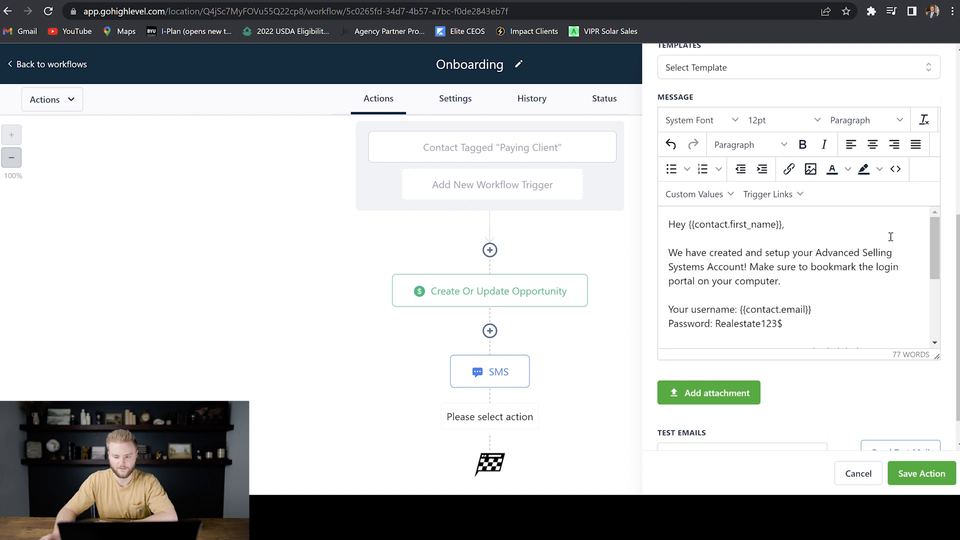
{"action": "left_click_drag", "start_coordinate": [935, 229], "coordinate": [936, 243]}
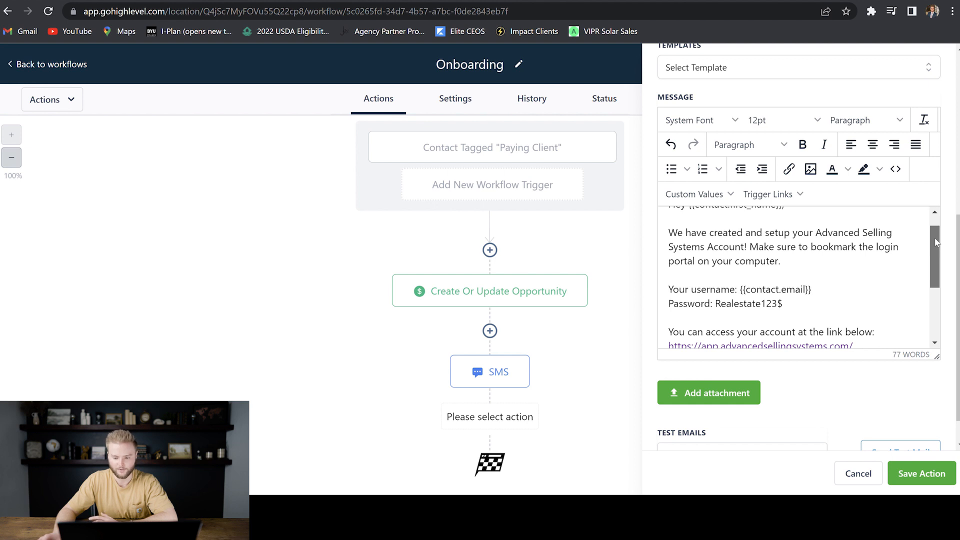
{"action": "left_click_drag", "start_coordinate": [937, 243], "coordinate": [932, 261]}
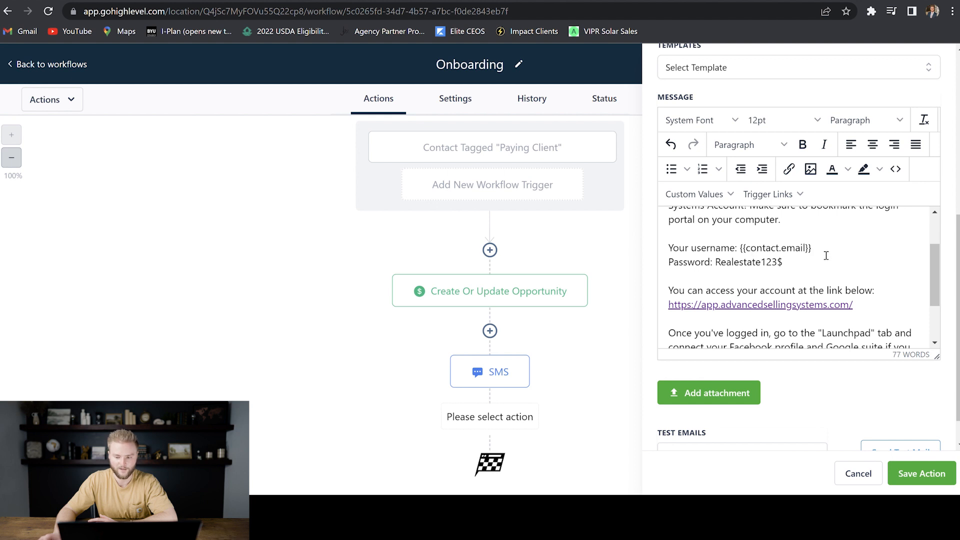
{"action": "scroll", "coordinate": [822, 247], "scroll_direction": "down", "scroll_amount": 1}
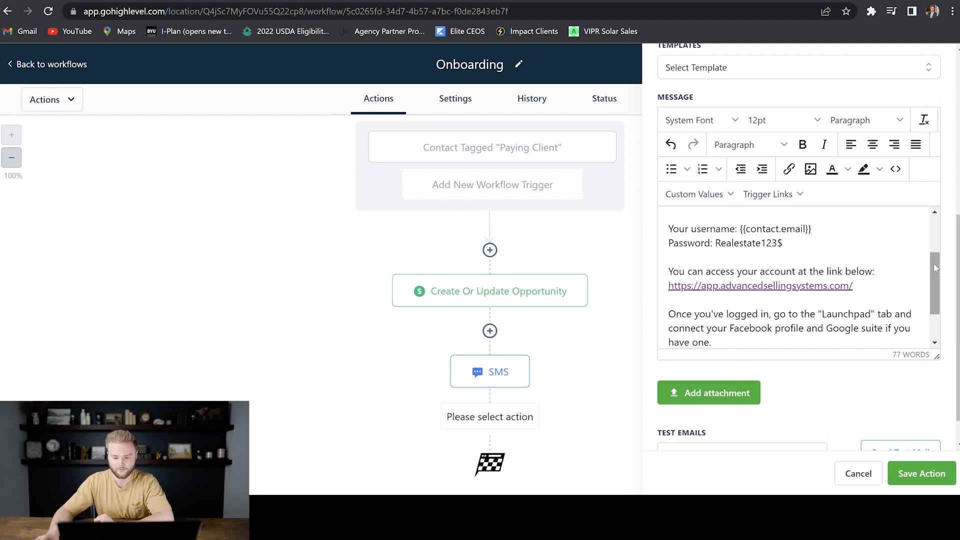
{"action": "left_click_drag", "start_coordinate": [933, 263], "coordinate": [844, 264]}
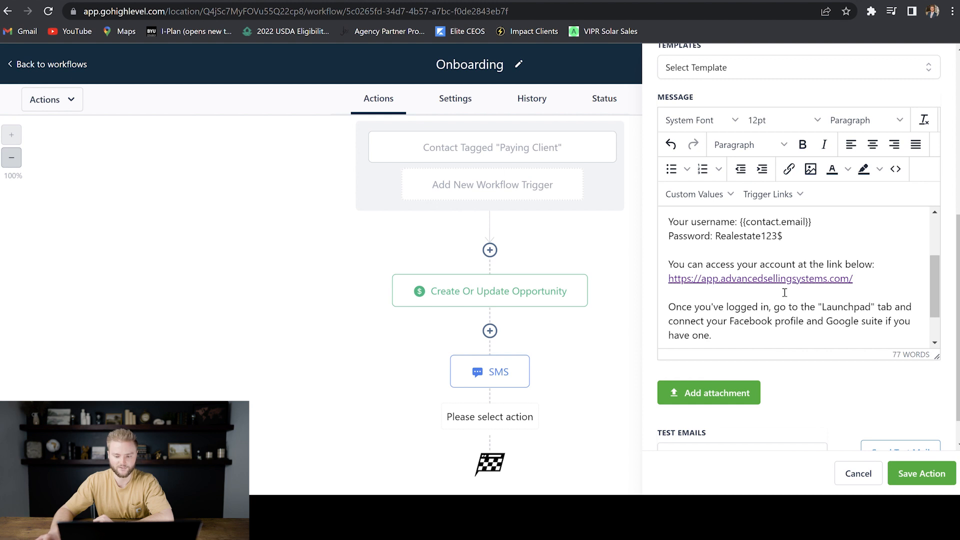
{"action": "scroll", "coordinate": [901, 293], "scroll_direction": "down", "scroll_amount": 2}
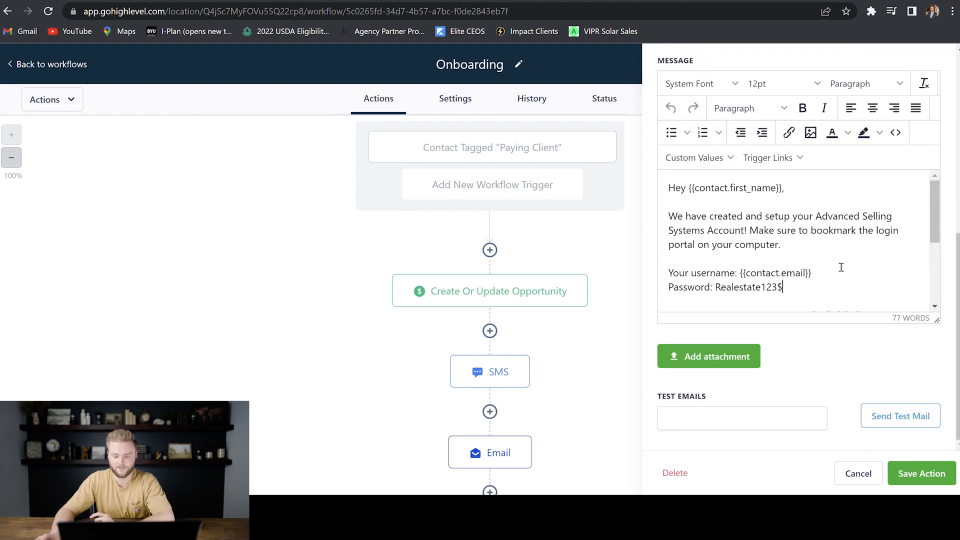
{"action": "left_click", "coordinate": [930, 476]}
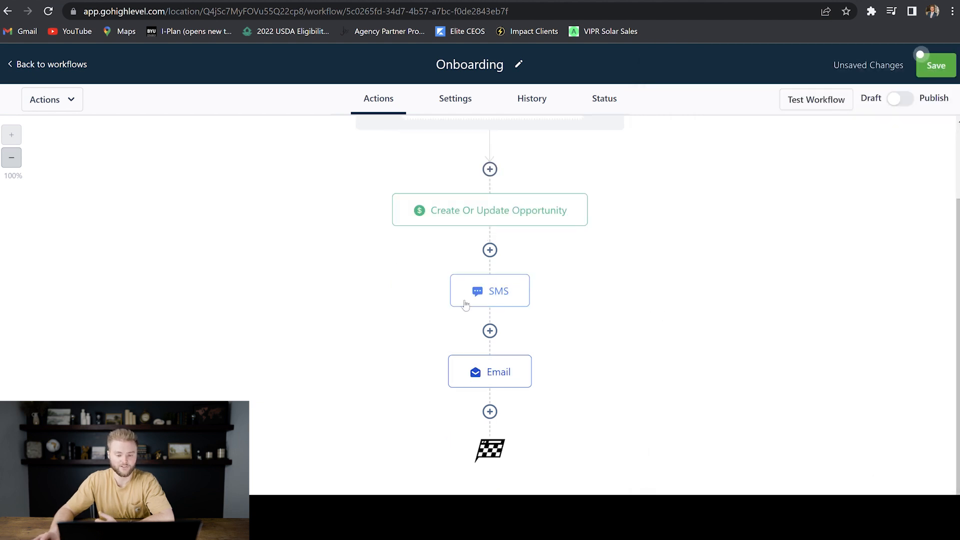
- Publish and save the Onboarding workflow, then go back to the workflows list
{"action": "left_click", "coordinate": [903, 102]}
{"action": "left_click", "coordinate": [940, 67]}
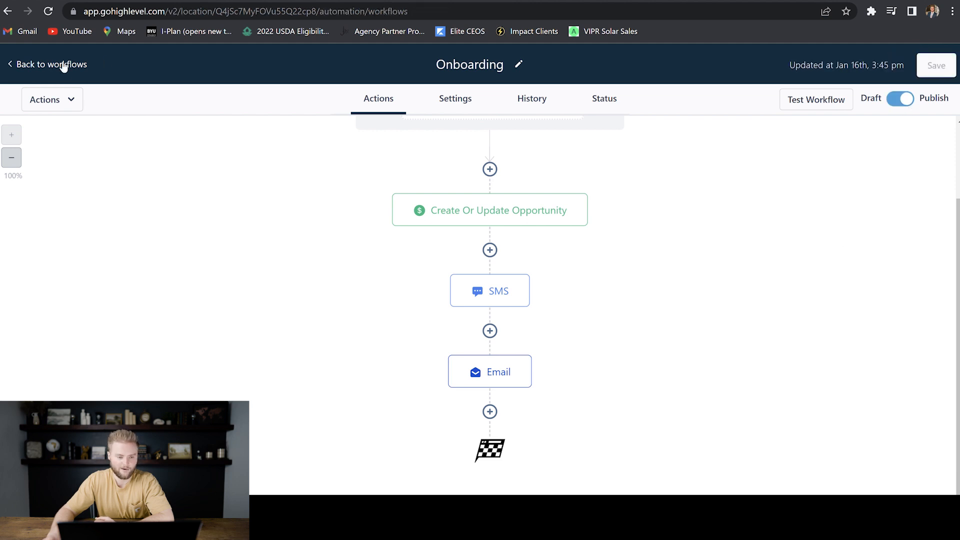
{"action": "left_click", "coordinate": [63, 66]}
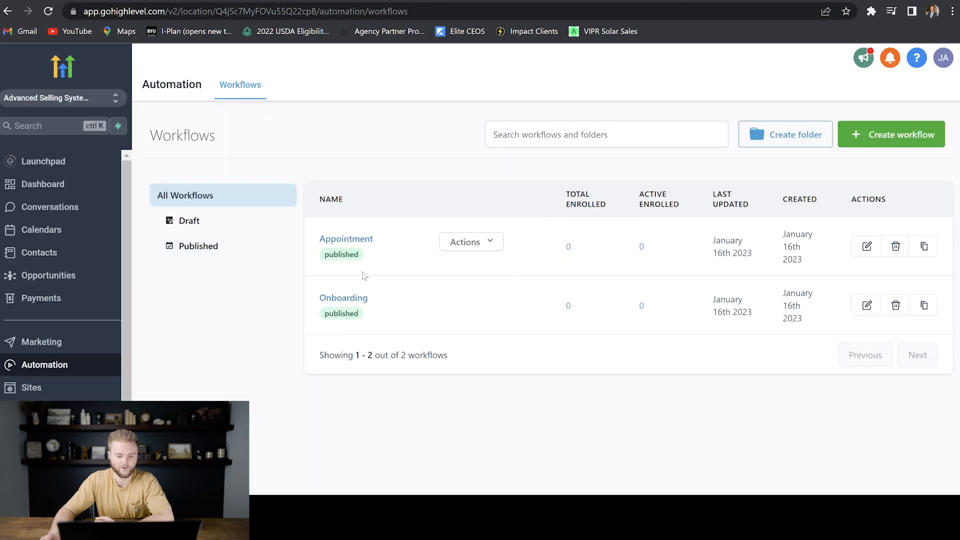